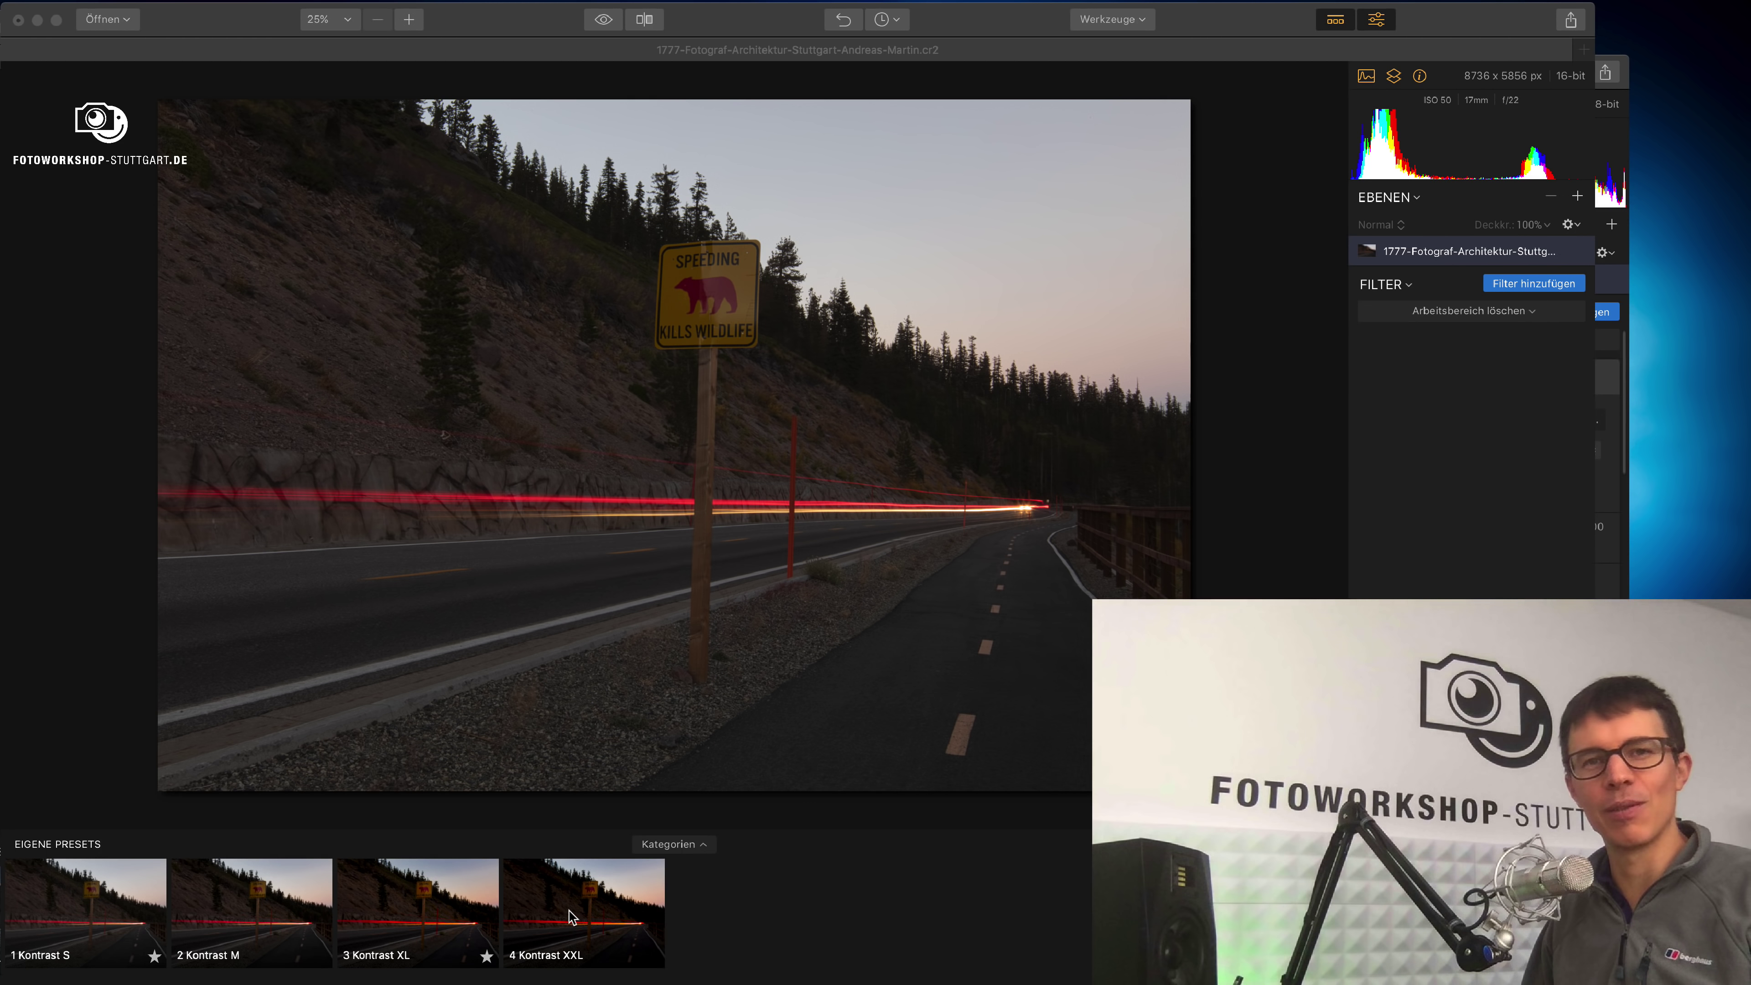
Try the Kontrast S, M and XL presets, then keep 4 Kontrast XXL at strength 66
left_click(69, 908)
mouse_move(84, 908)
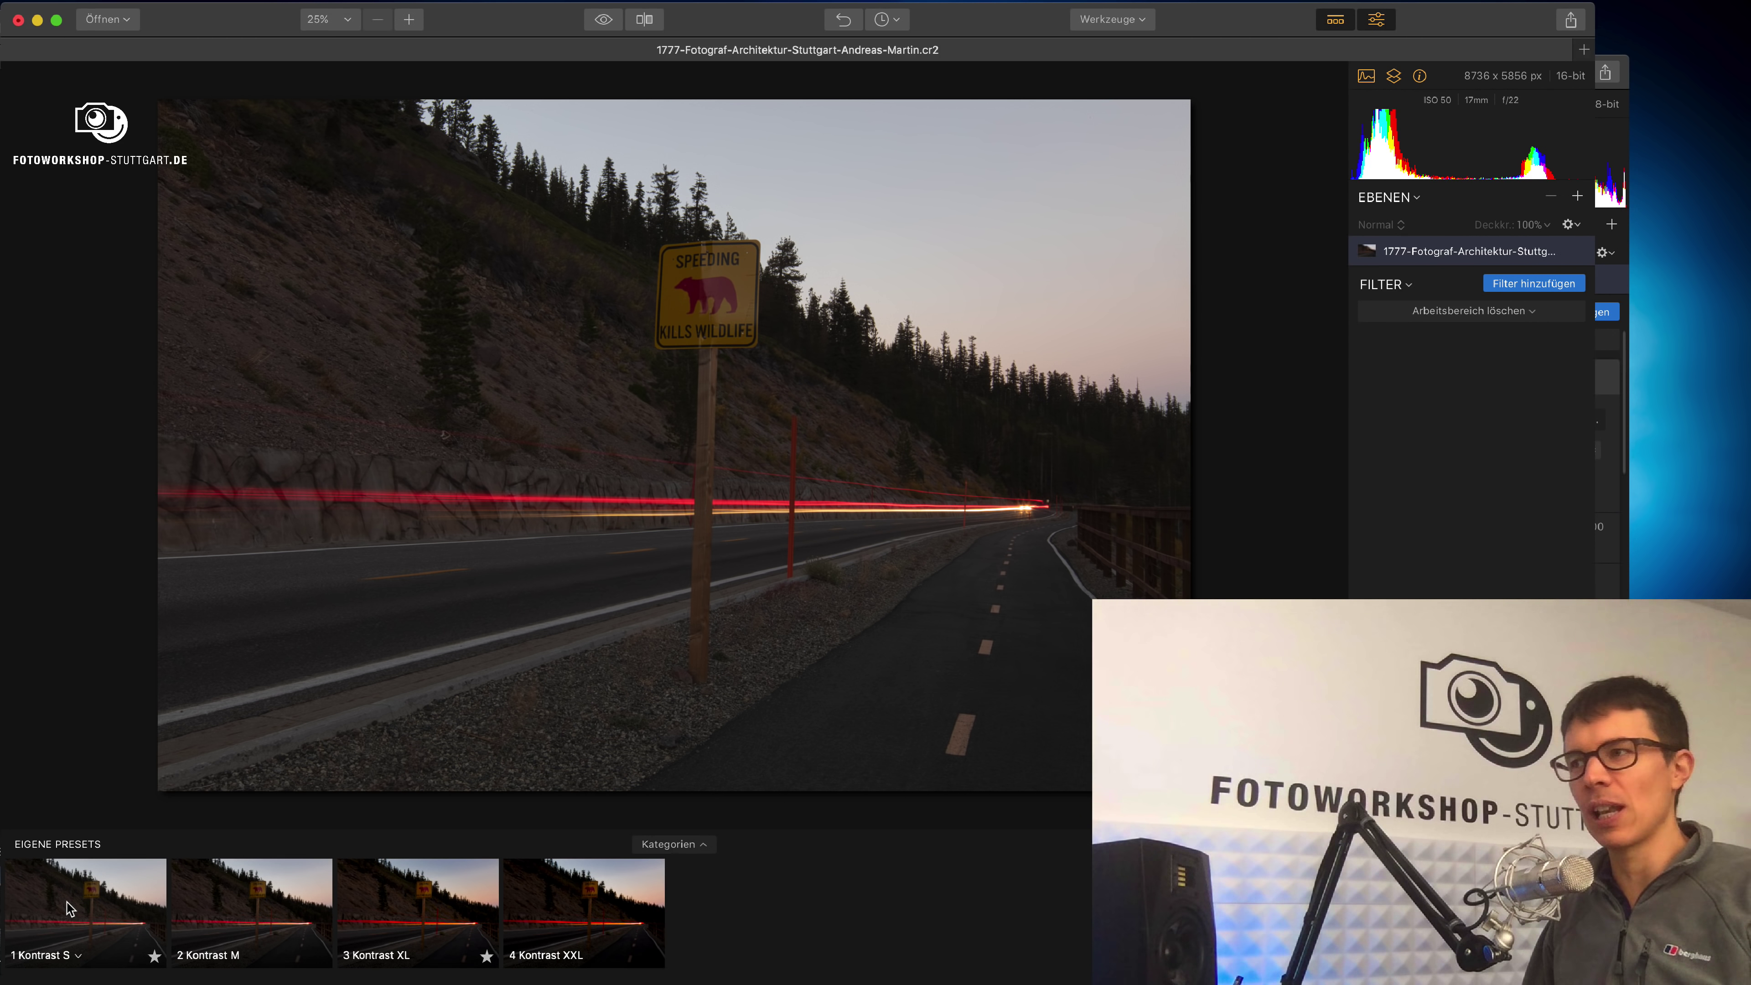
left_click(64, 913)
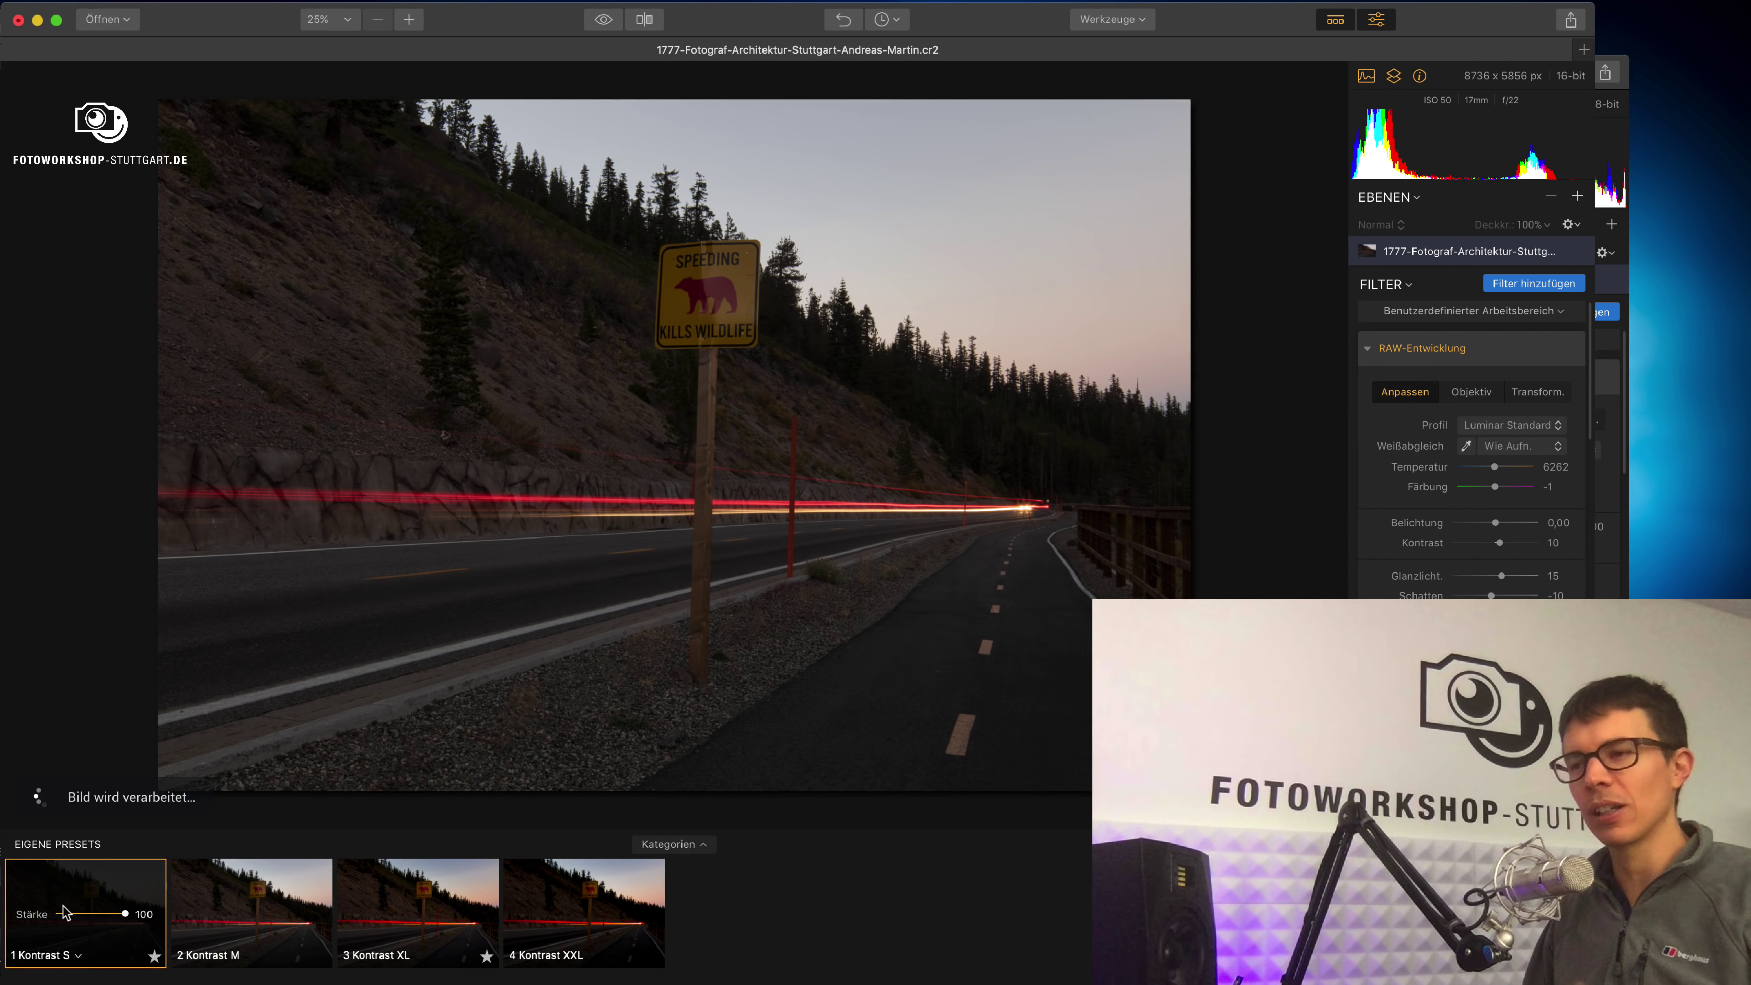
left_click(249, 893)
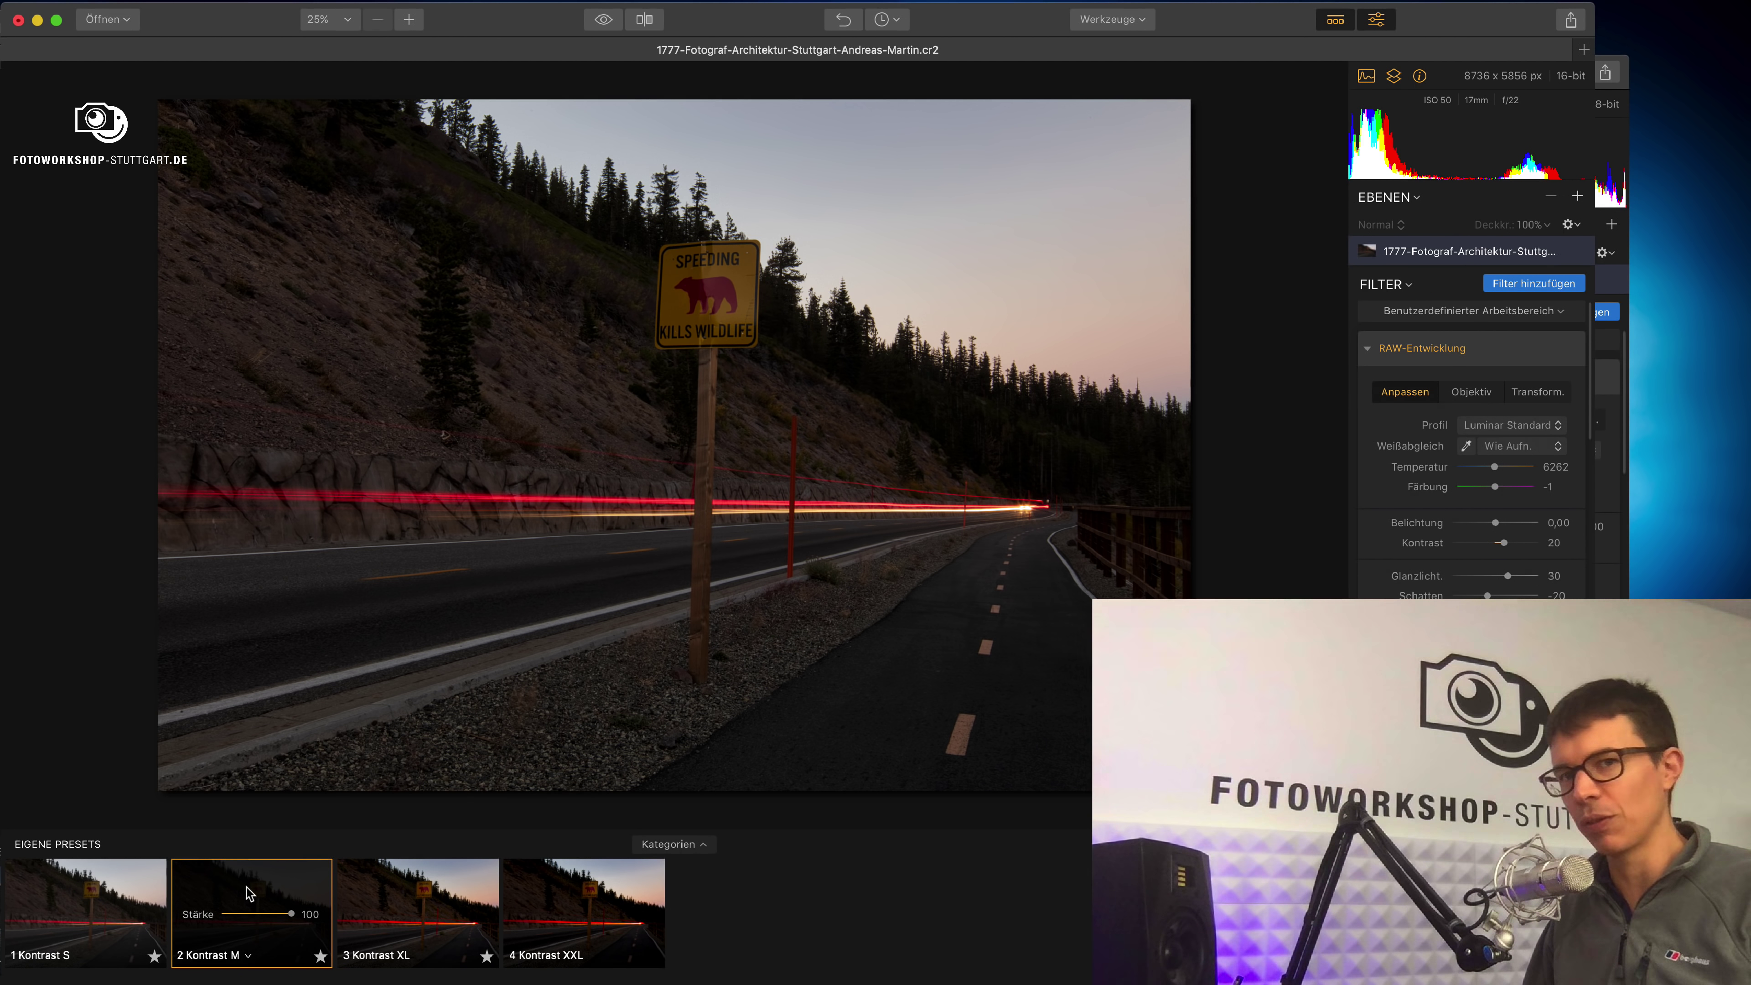
left_click(423, 890)
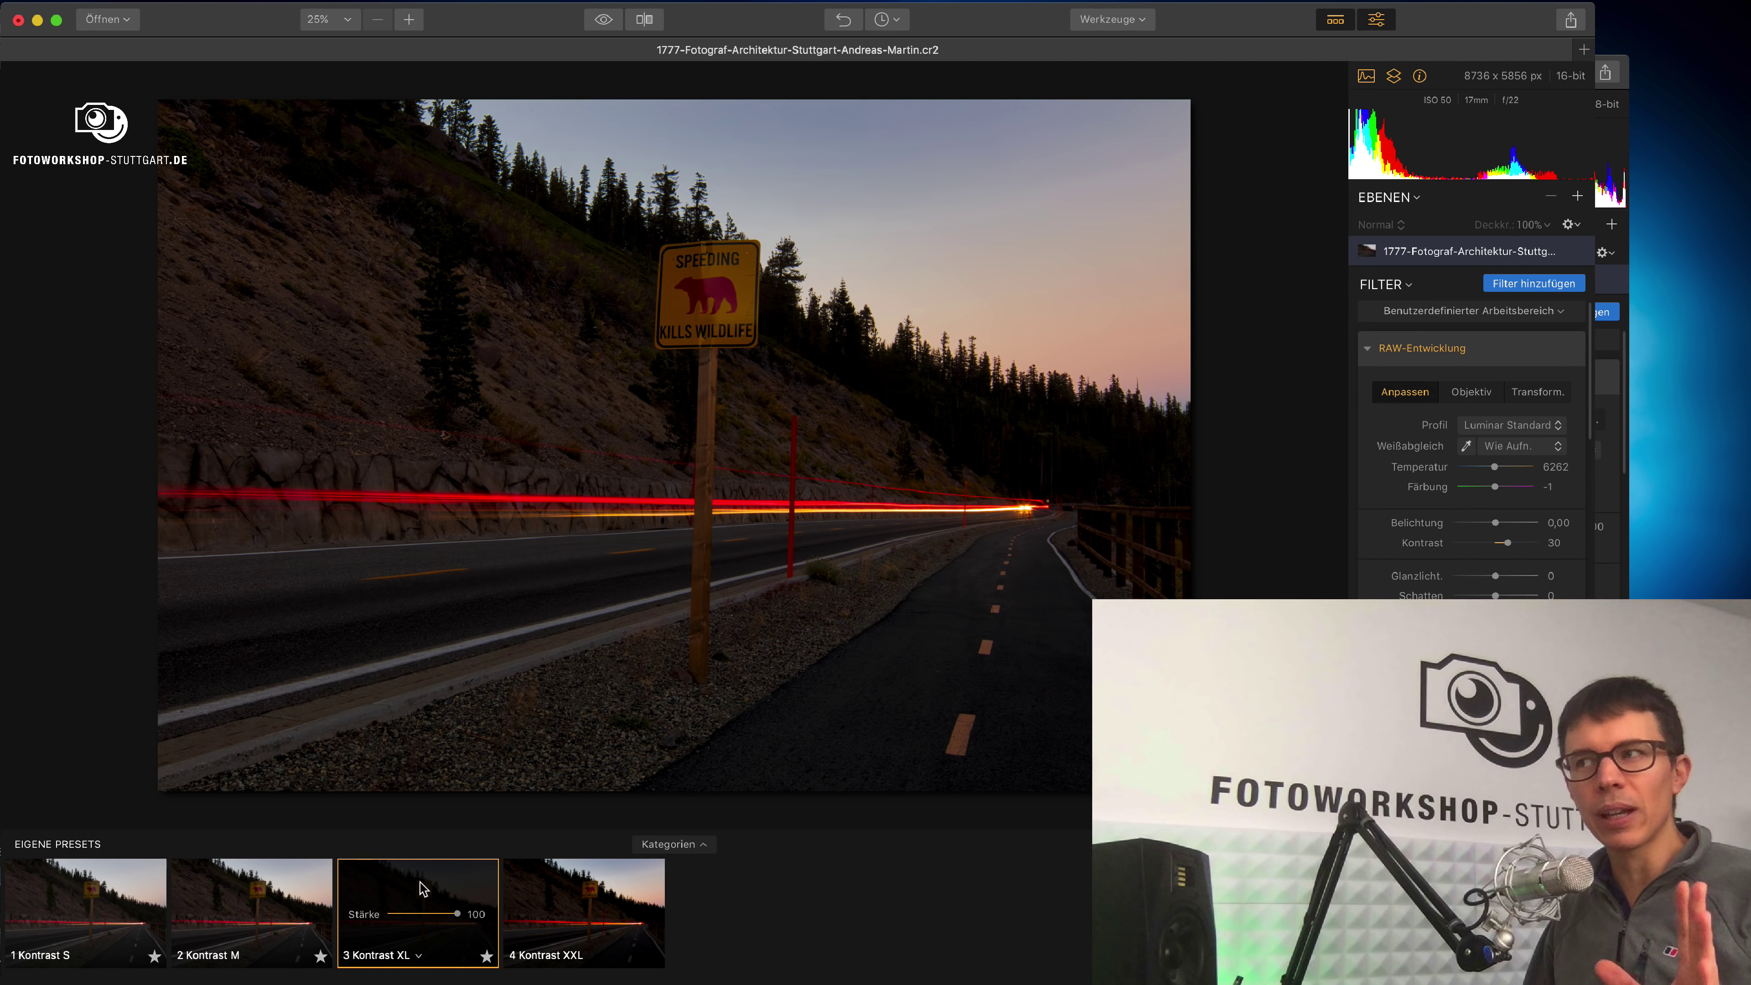
left_click(538, 890)
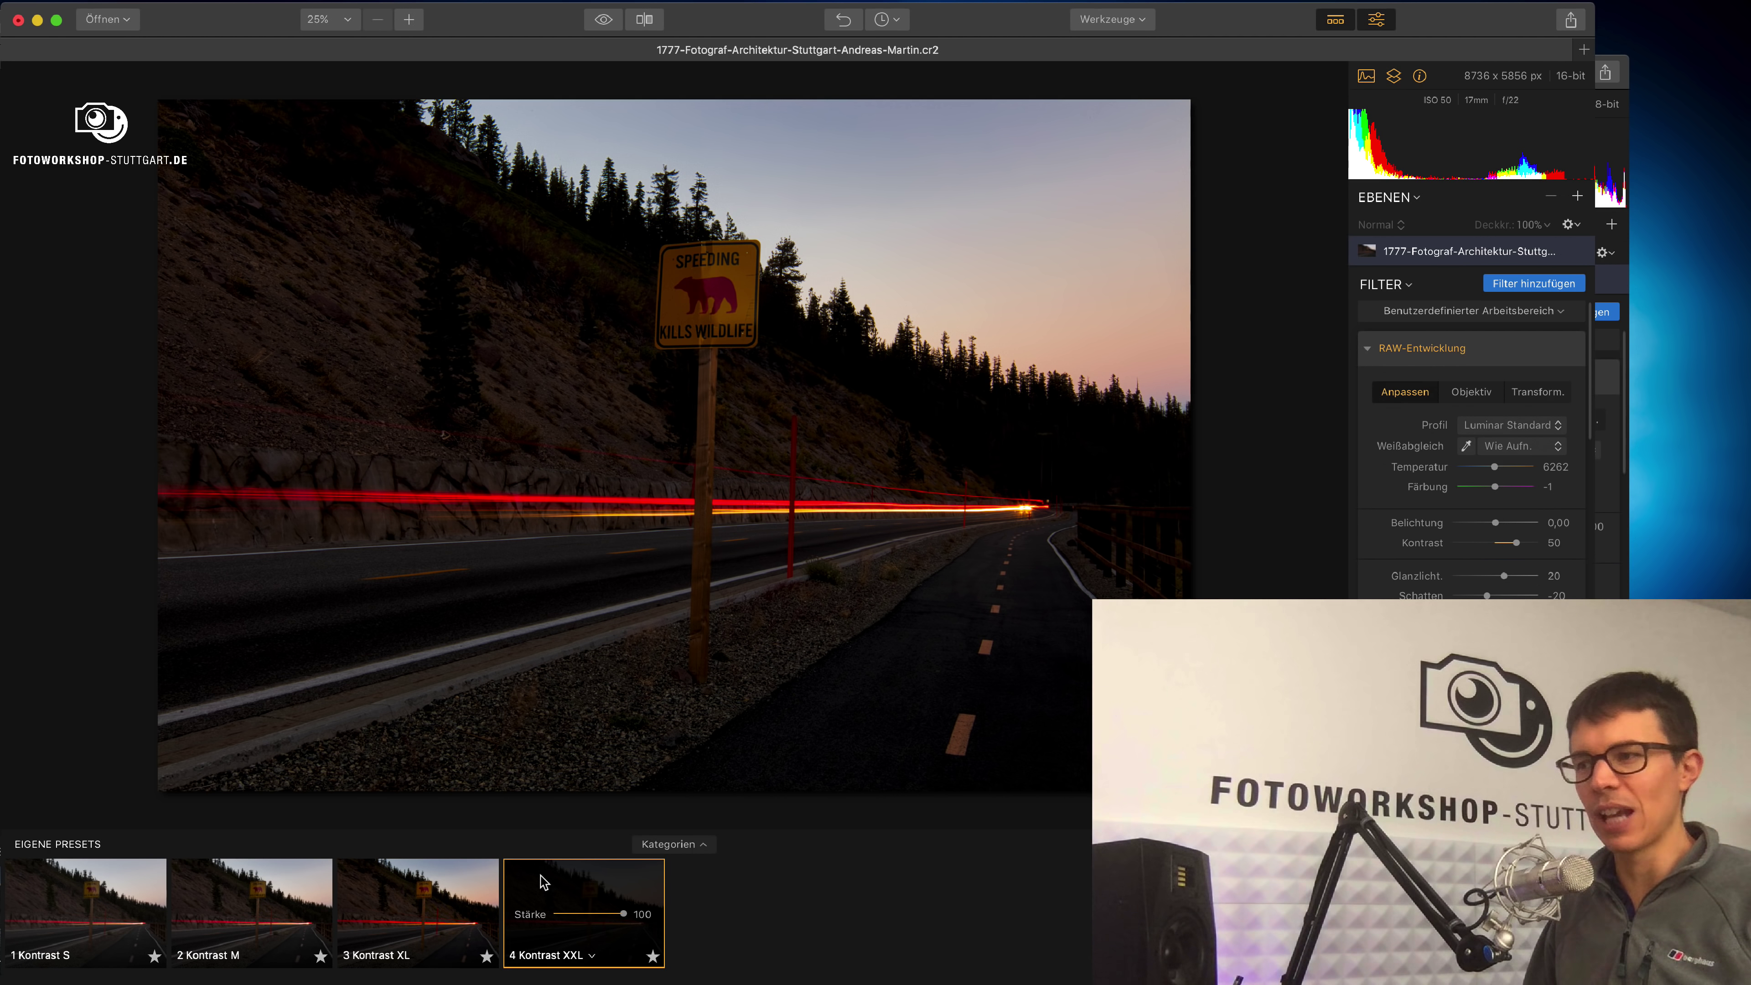
left_click_drag(623, 914, 602, 914)
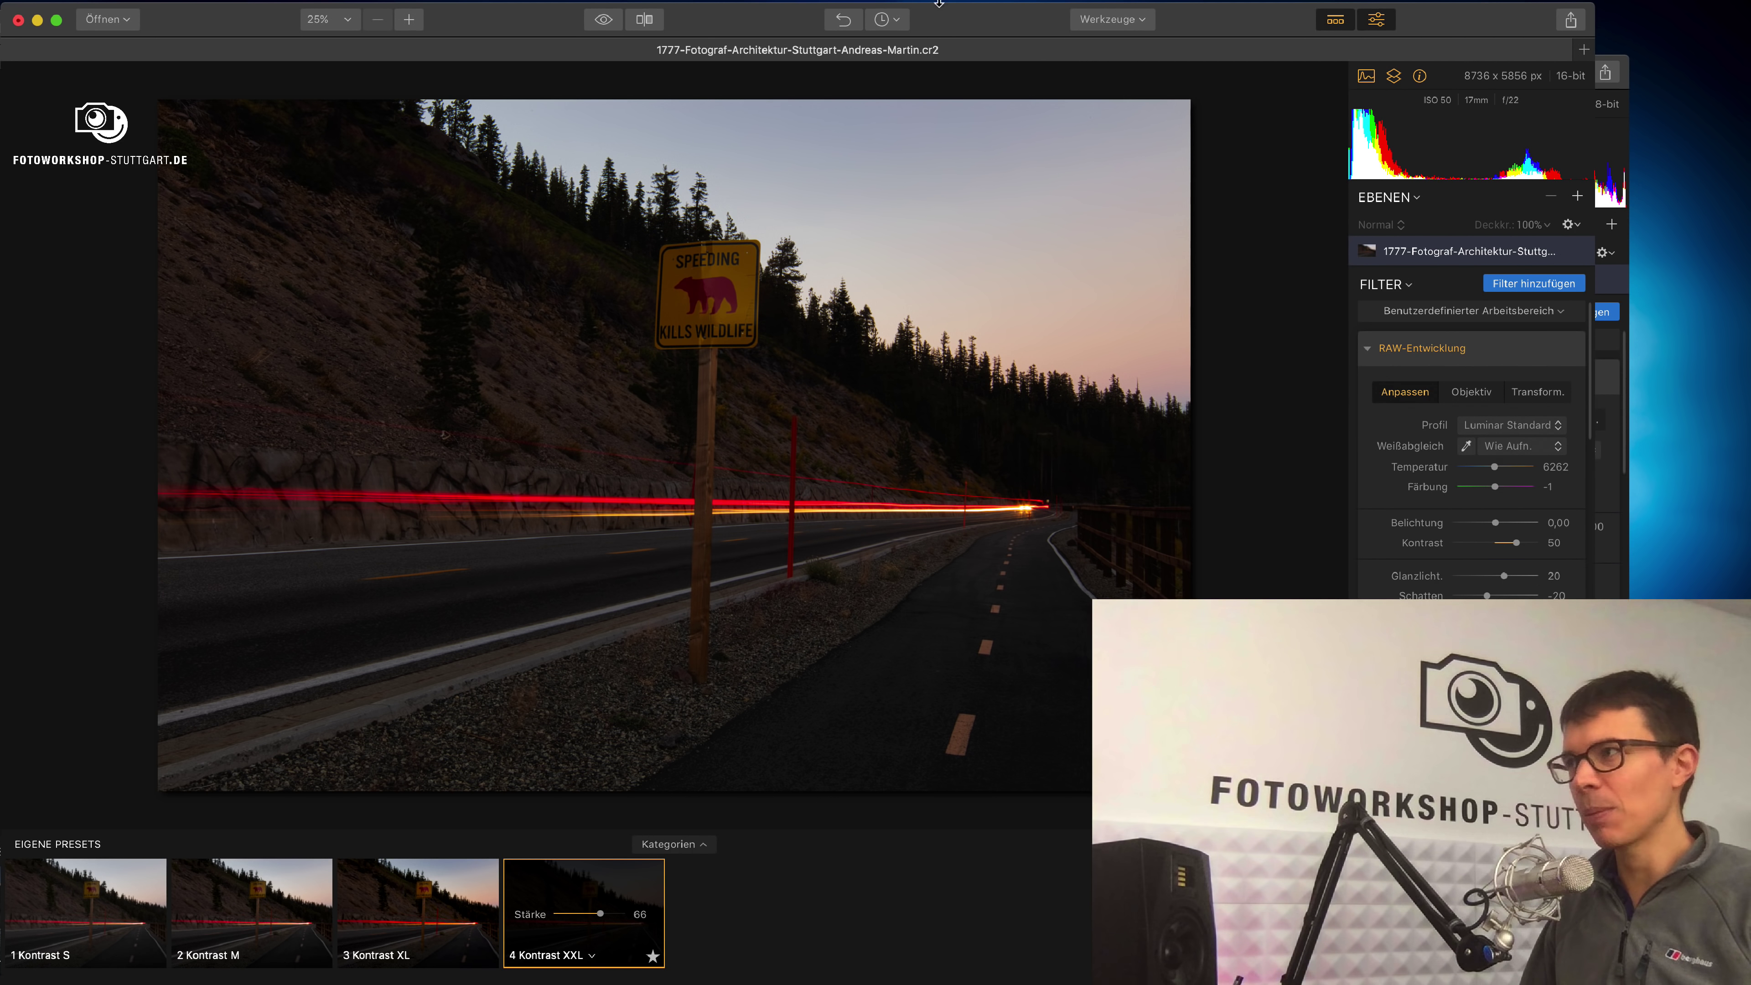
Restore the road photo to its Original state from the Verlauf history list
left_click(887, 19)
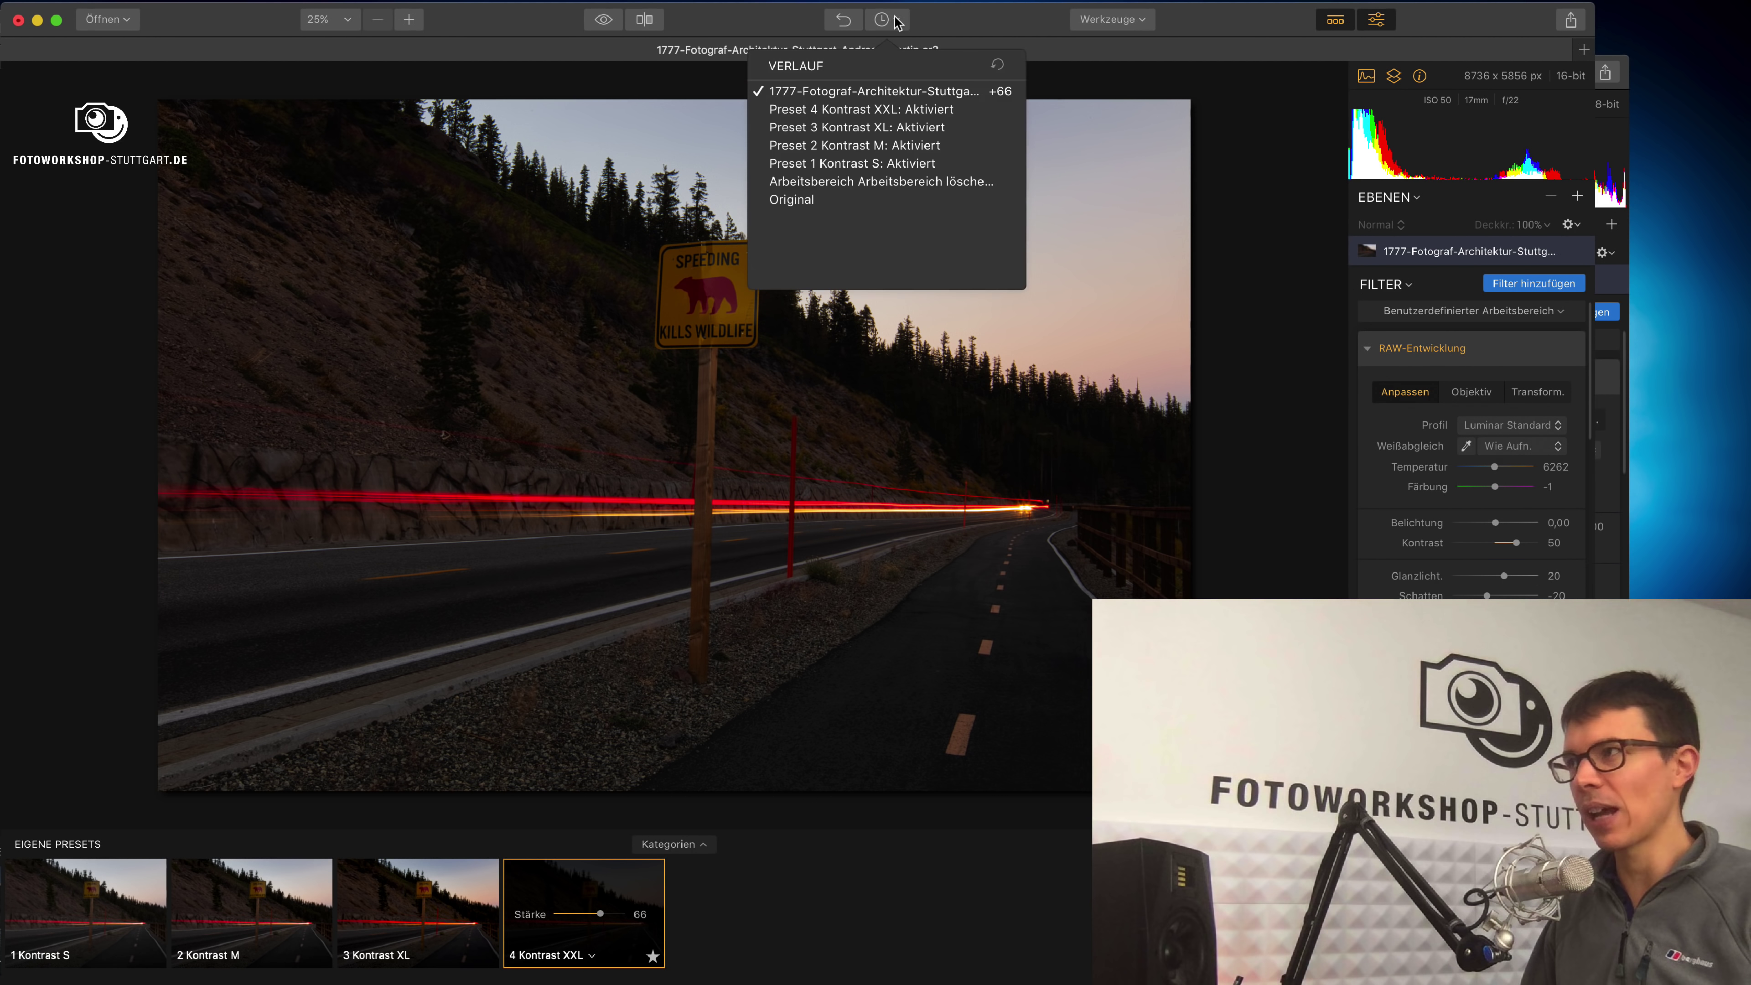
left_click(855, 200)
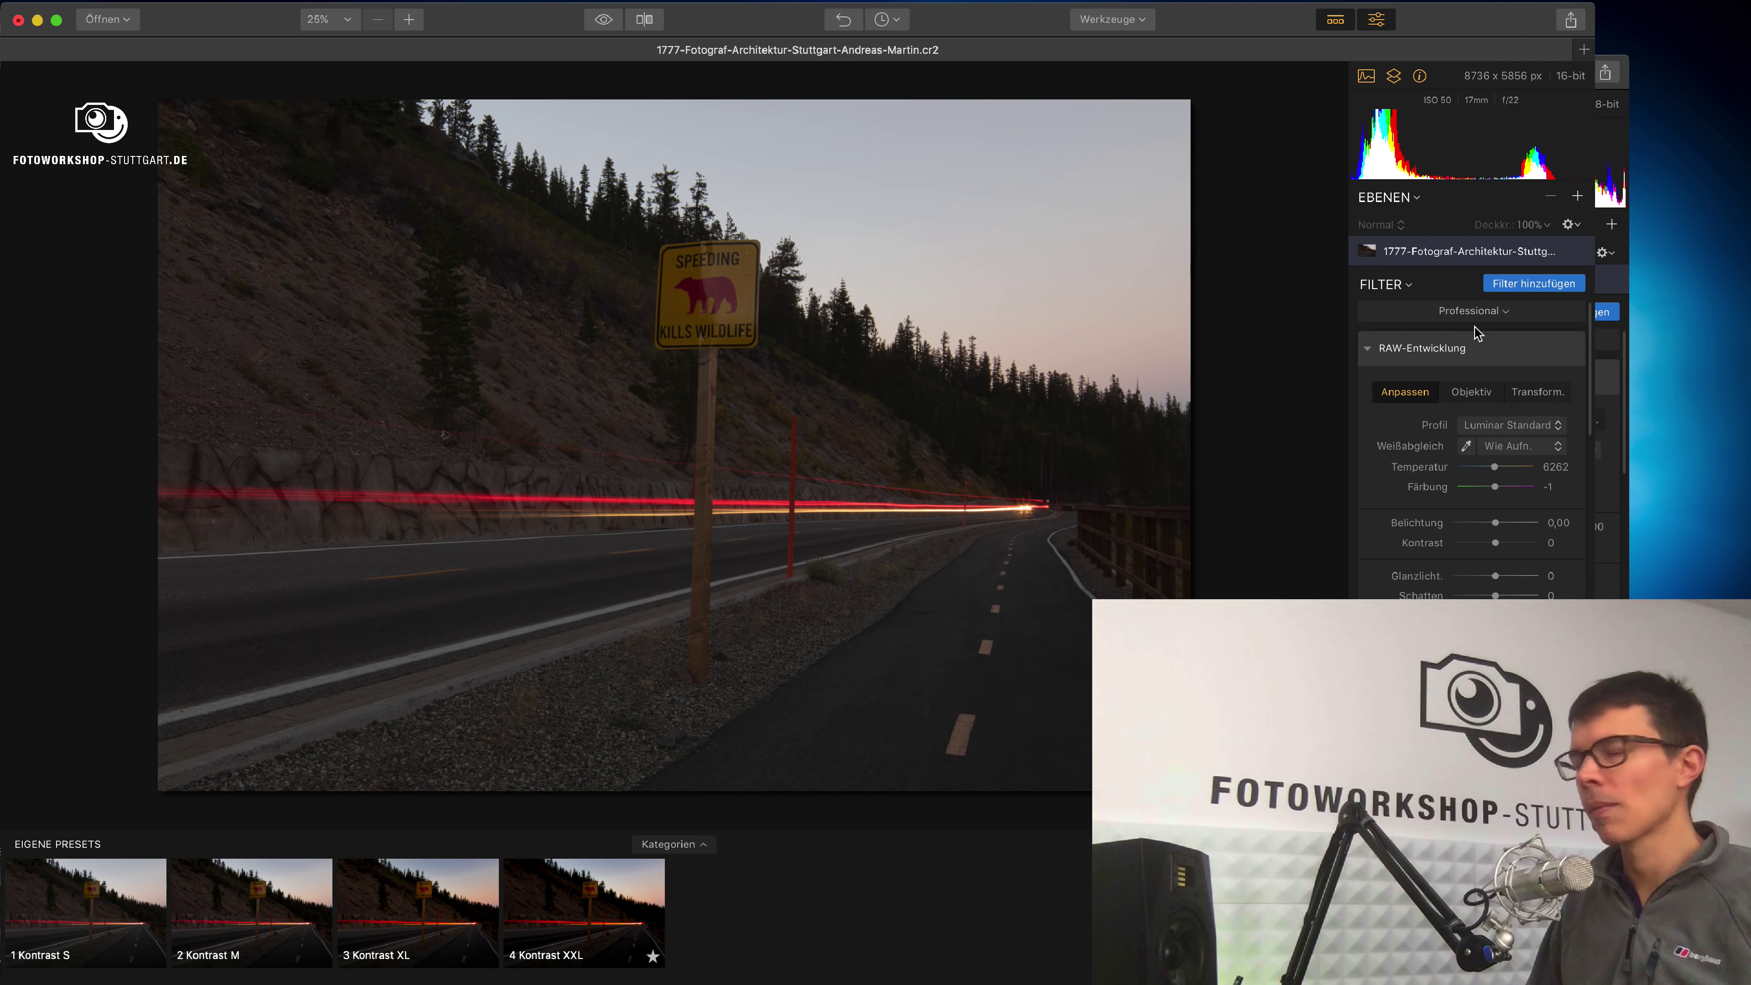
left_click(1107, 256)
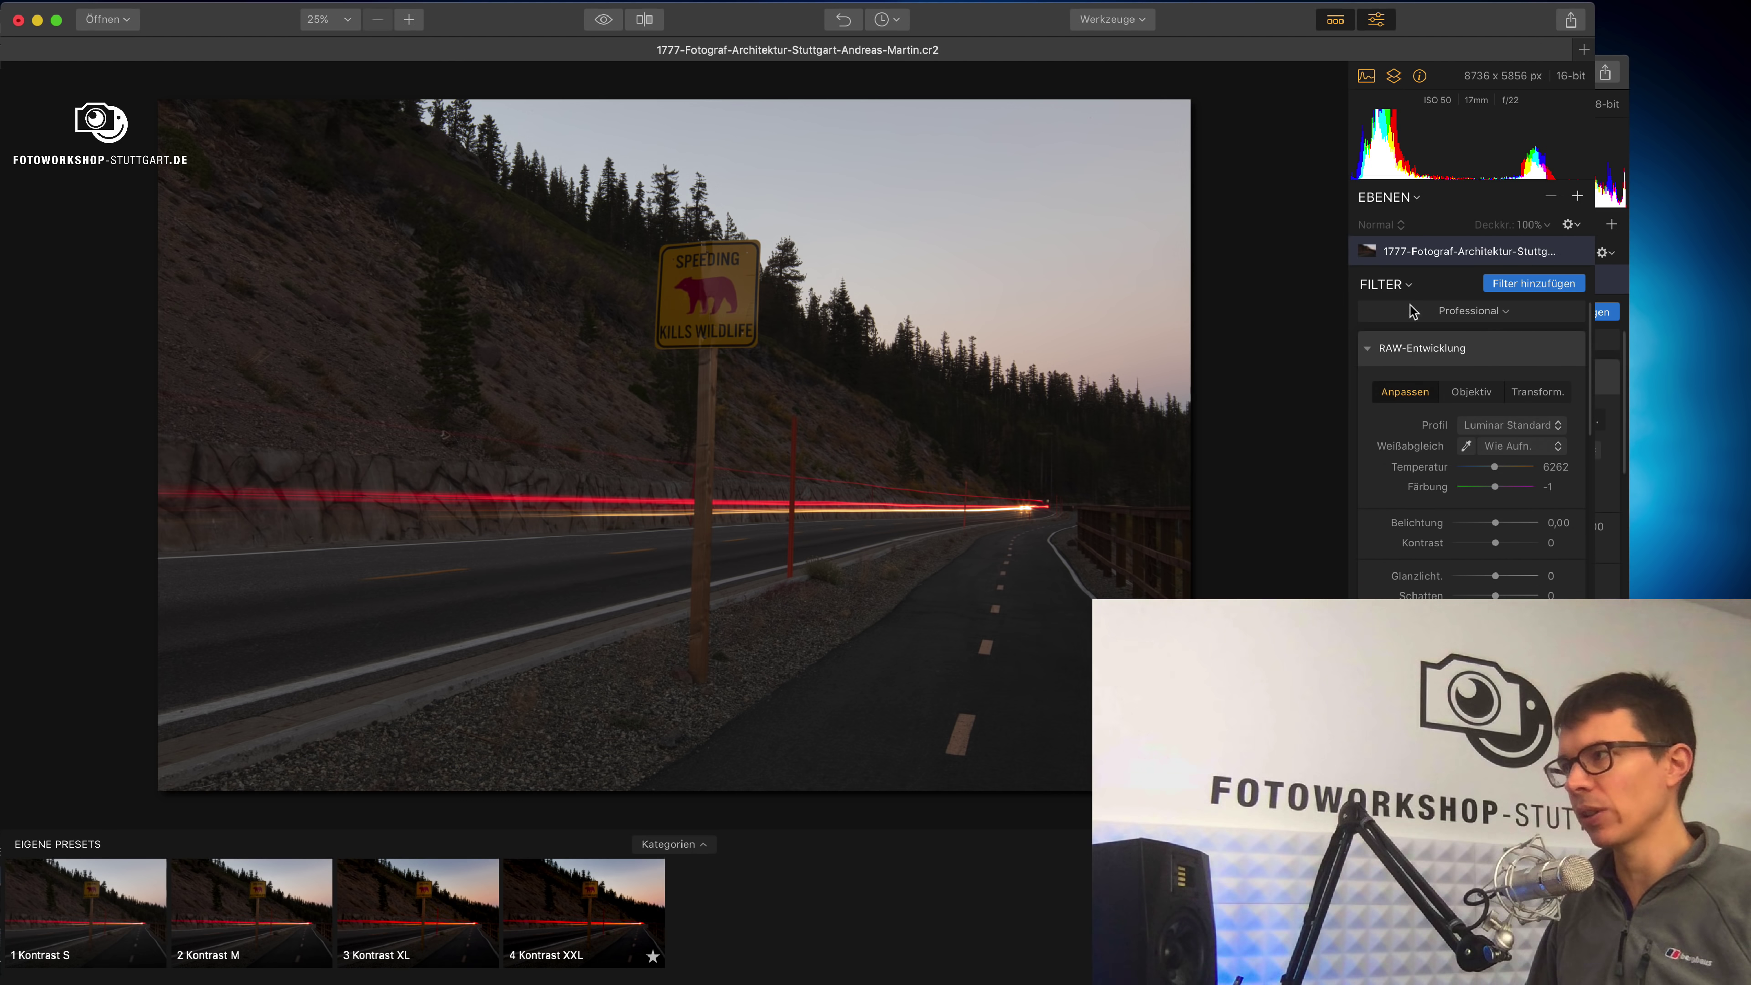
left_click(1471, 312)
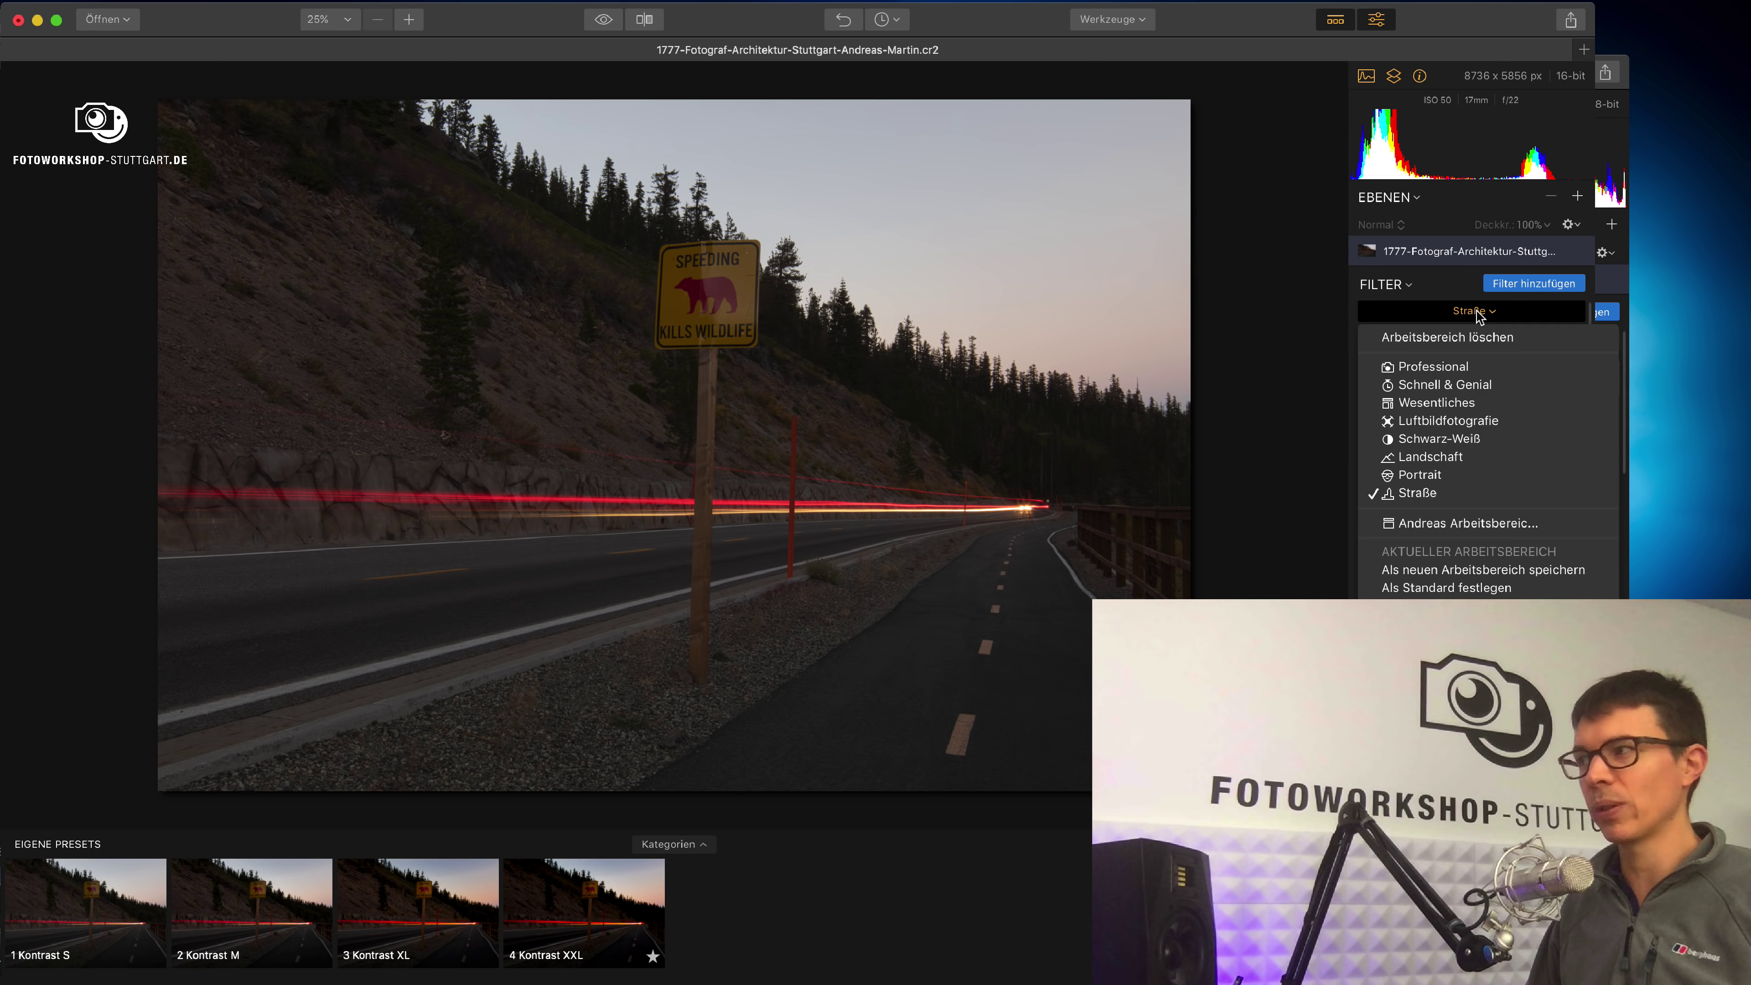
Switch to the Straße workspace and add the KI-Himmelaufheller filter from the Filterkatalog
left_click(1469, 492)
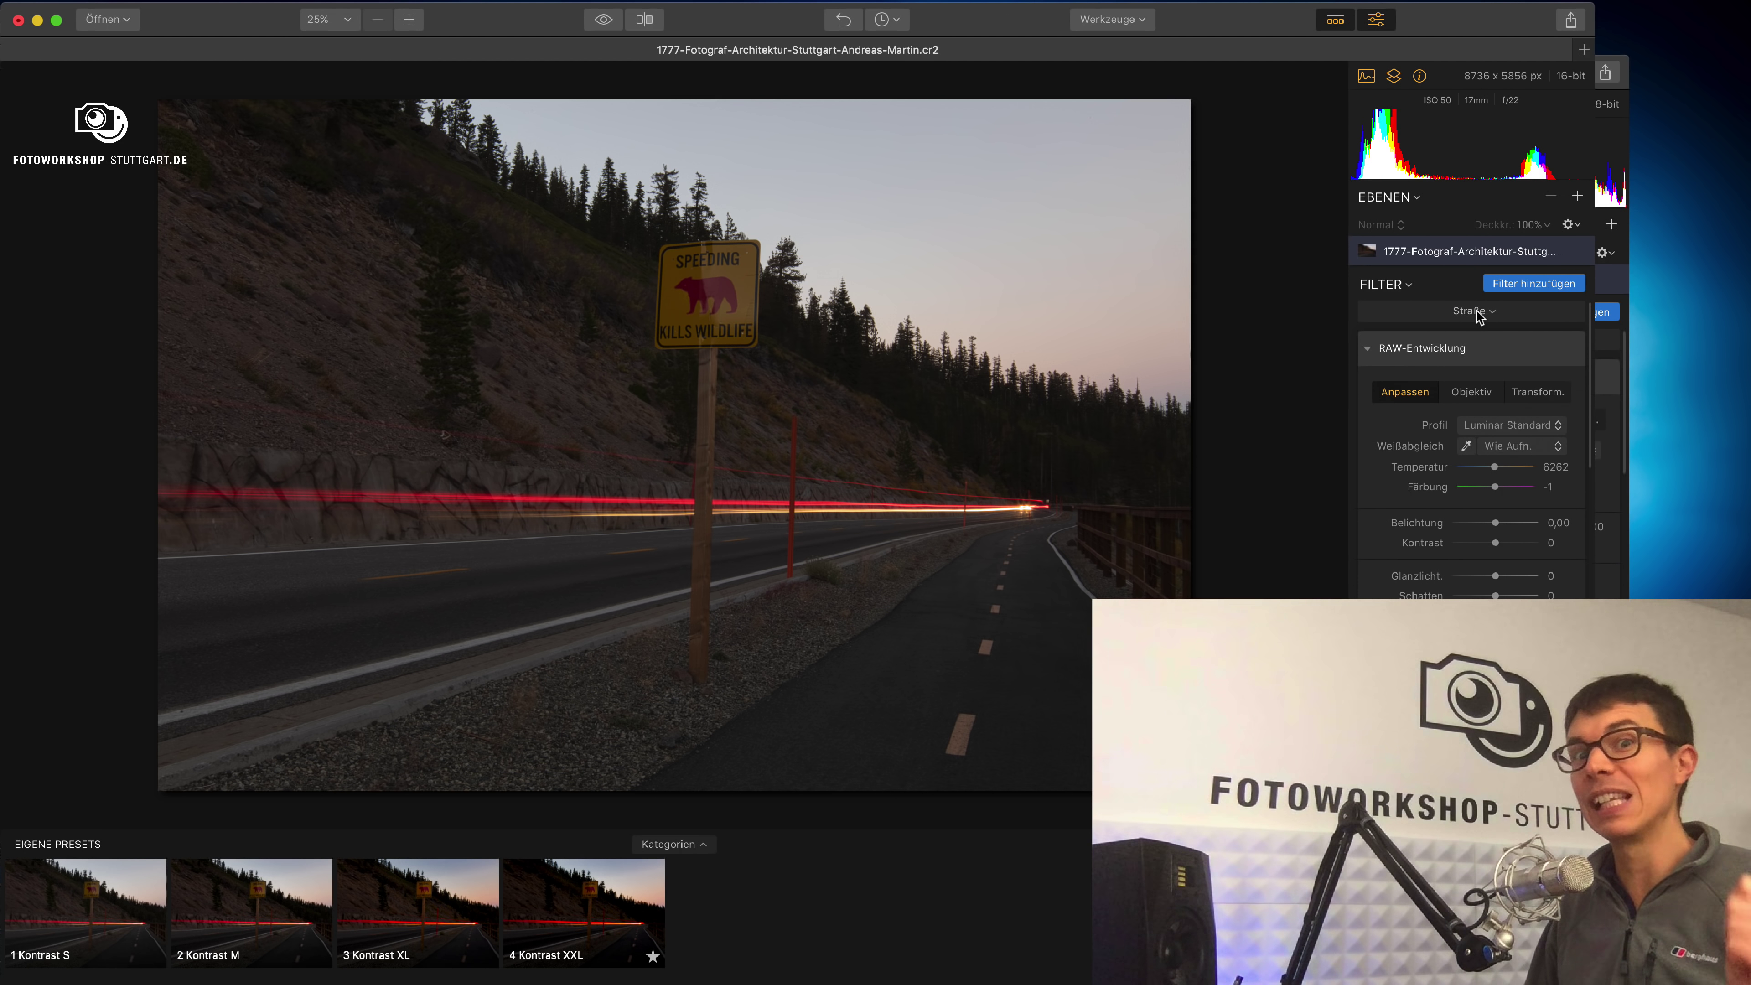
left_click(1535, 283)
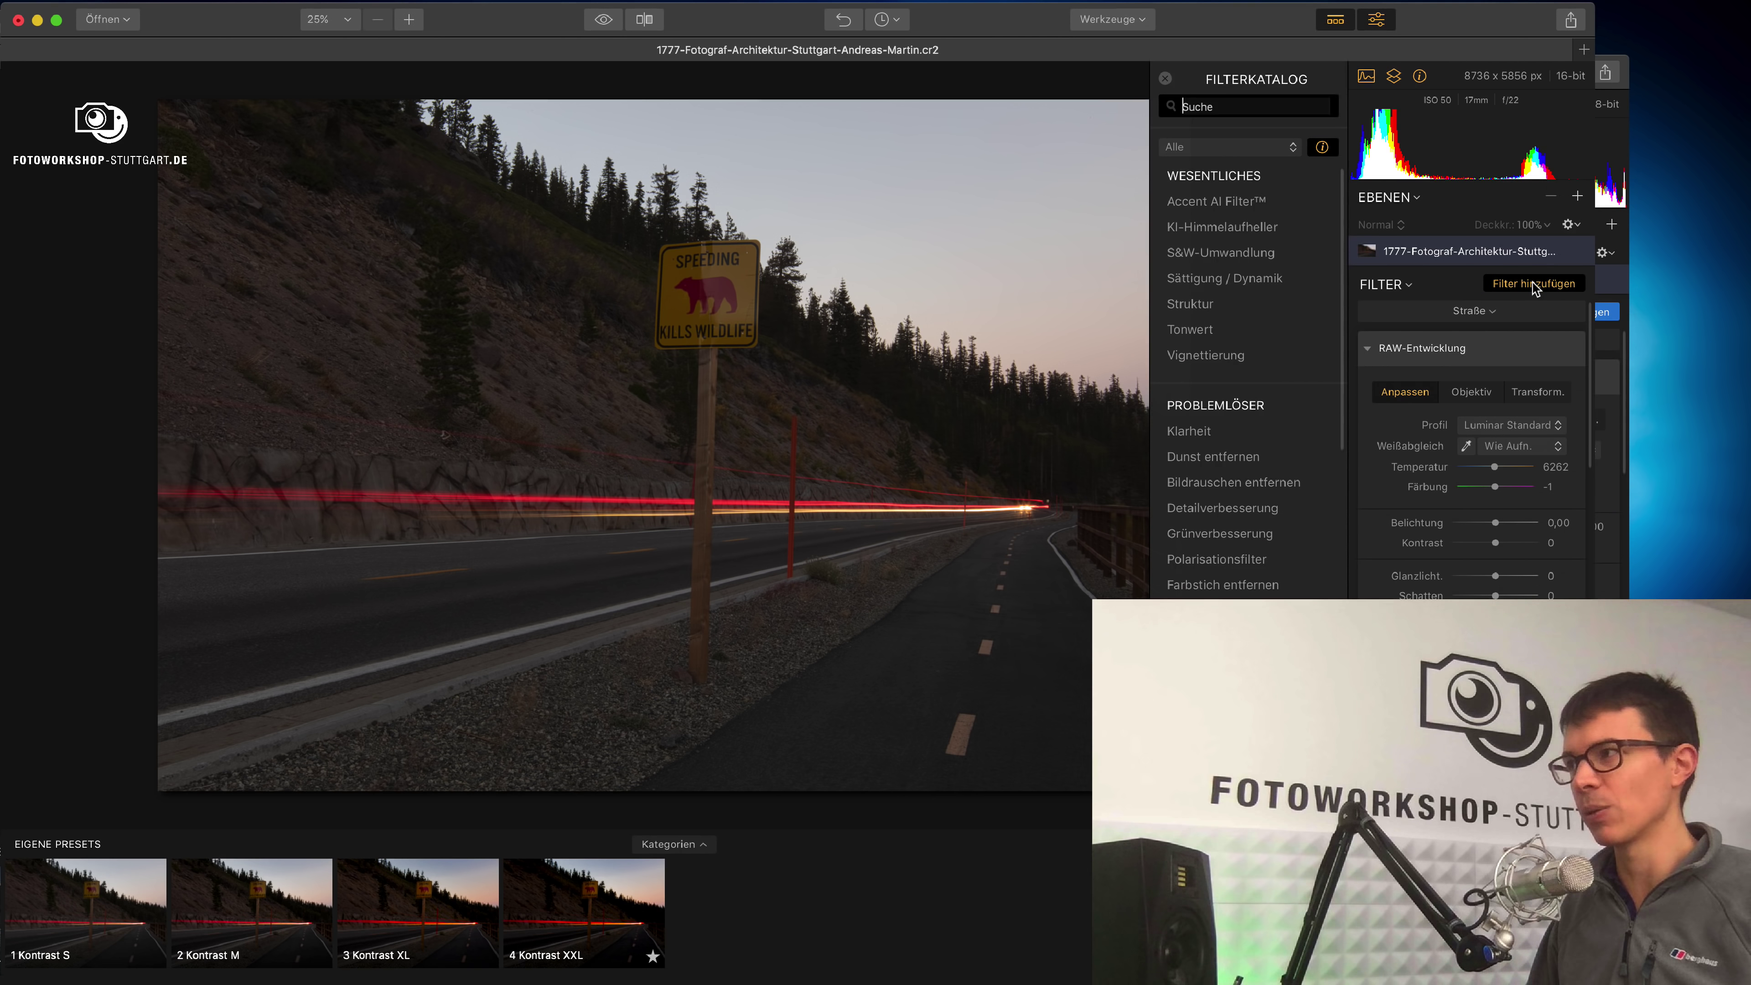
left_click(1213, 228)
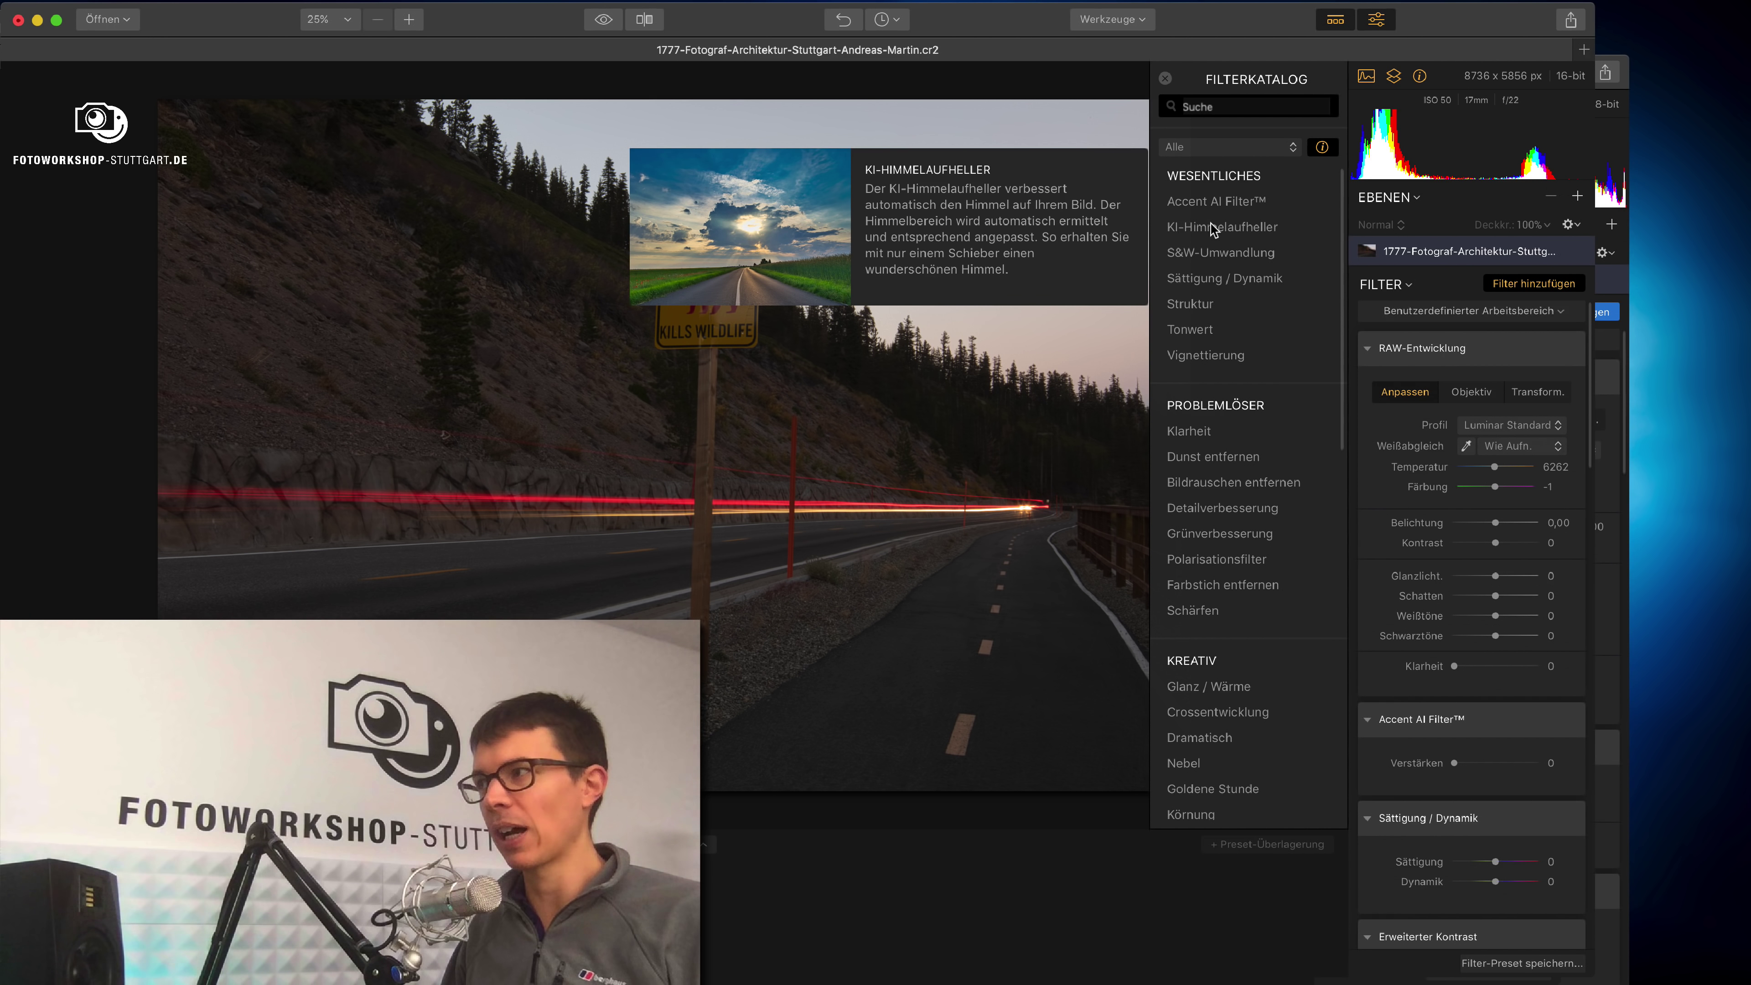
scroll(1507, 338, "up", 4)
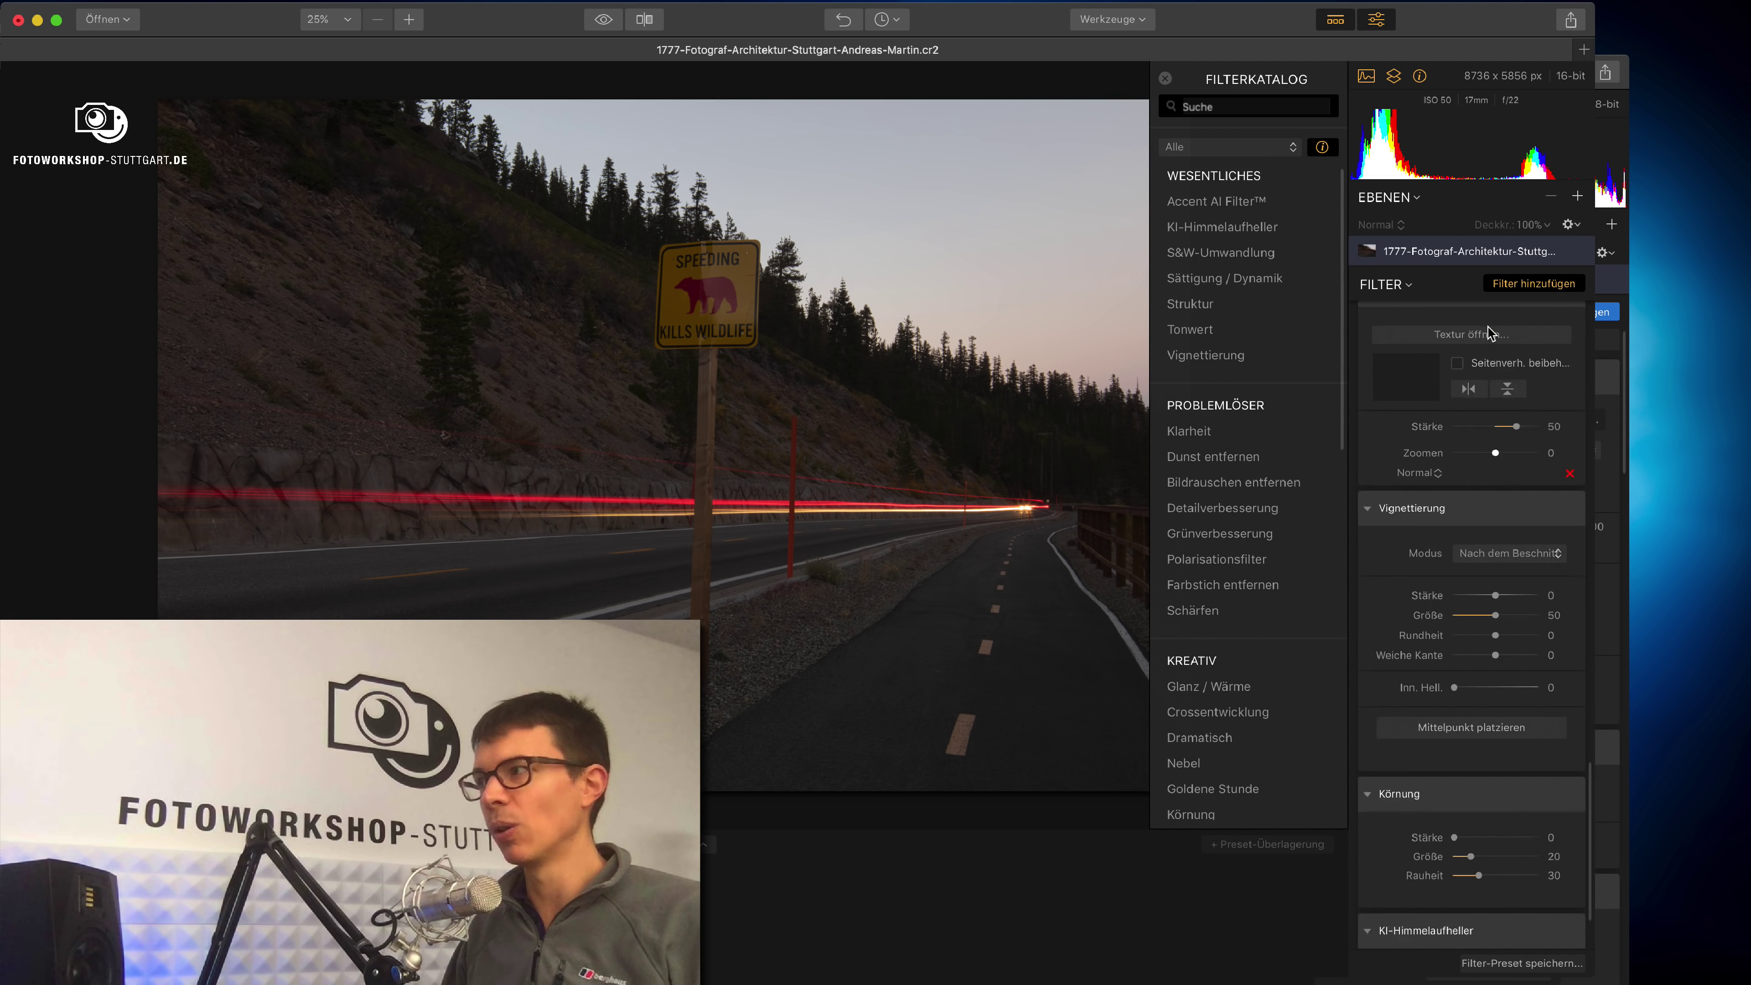
scroll(1508, 338, "up", 1)
scroll(1536, 341, "down", 2)
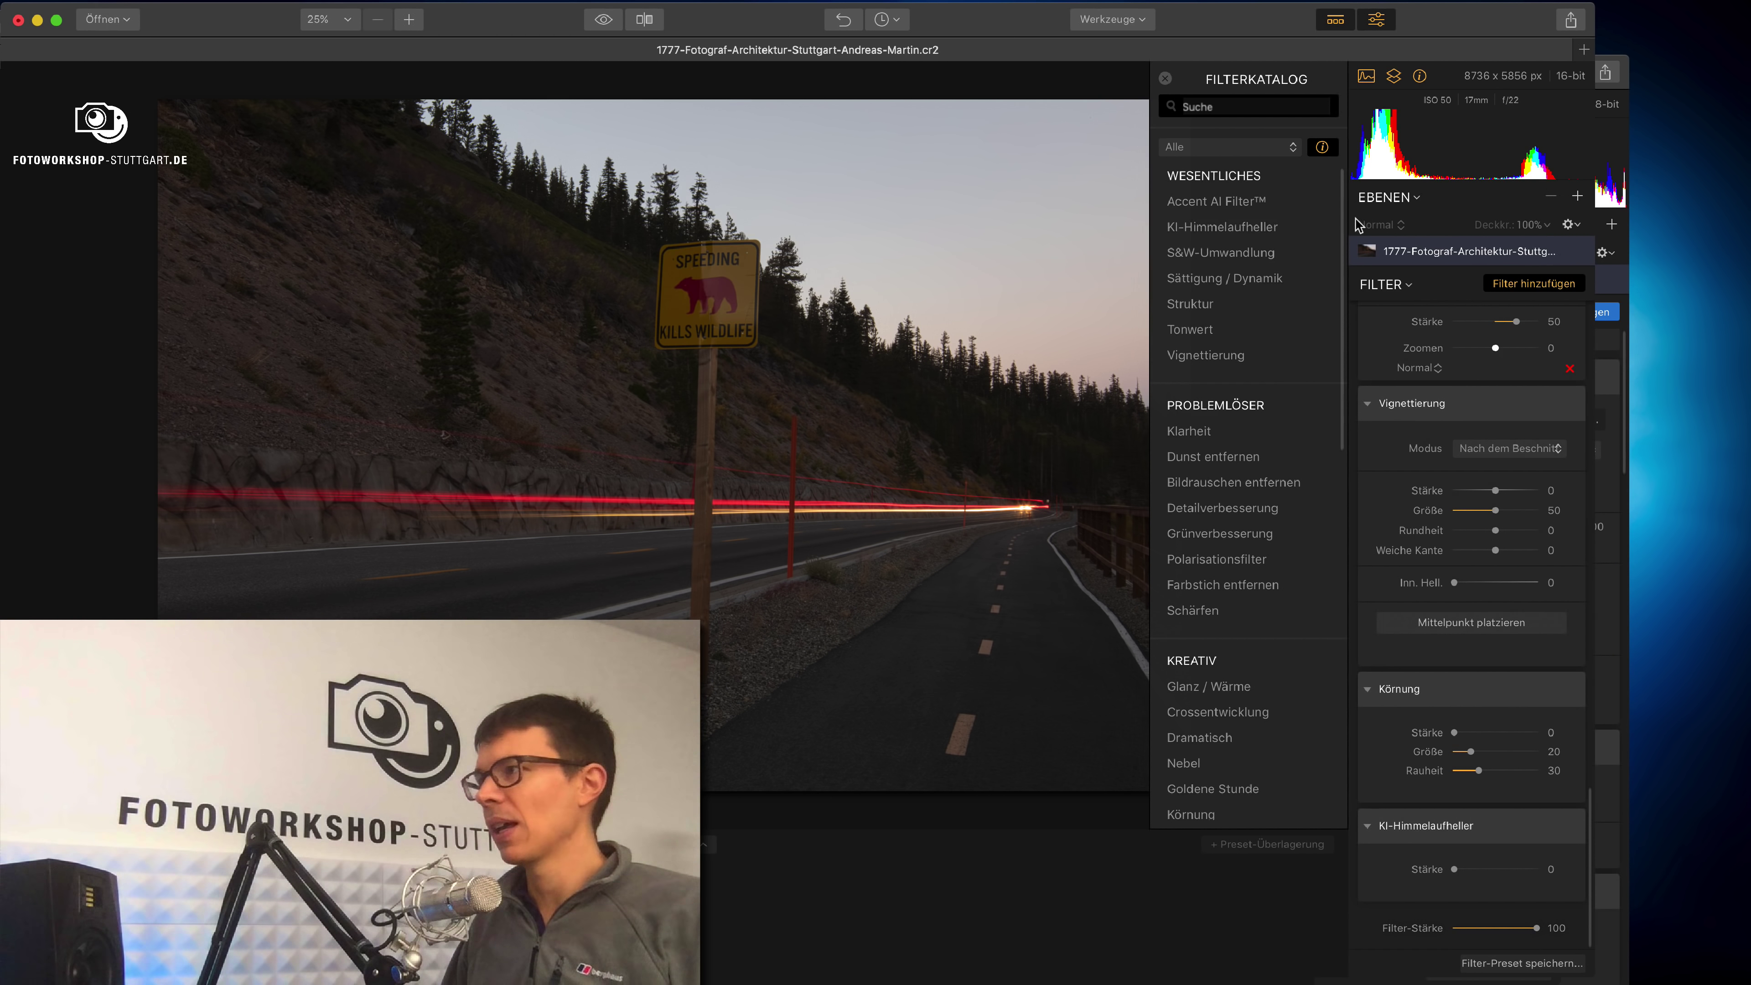
scroll(1567, 339, "up", 5)
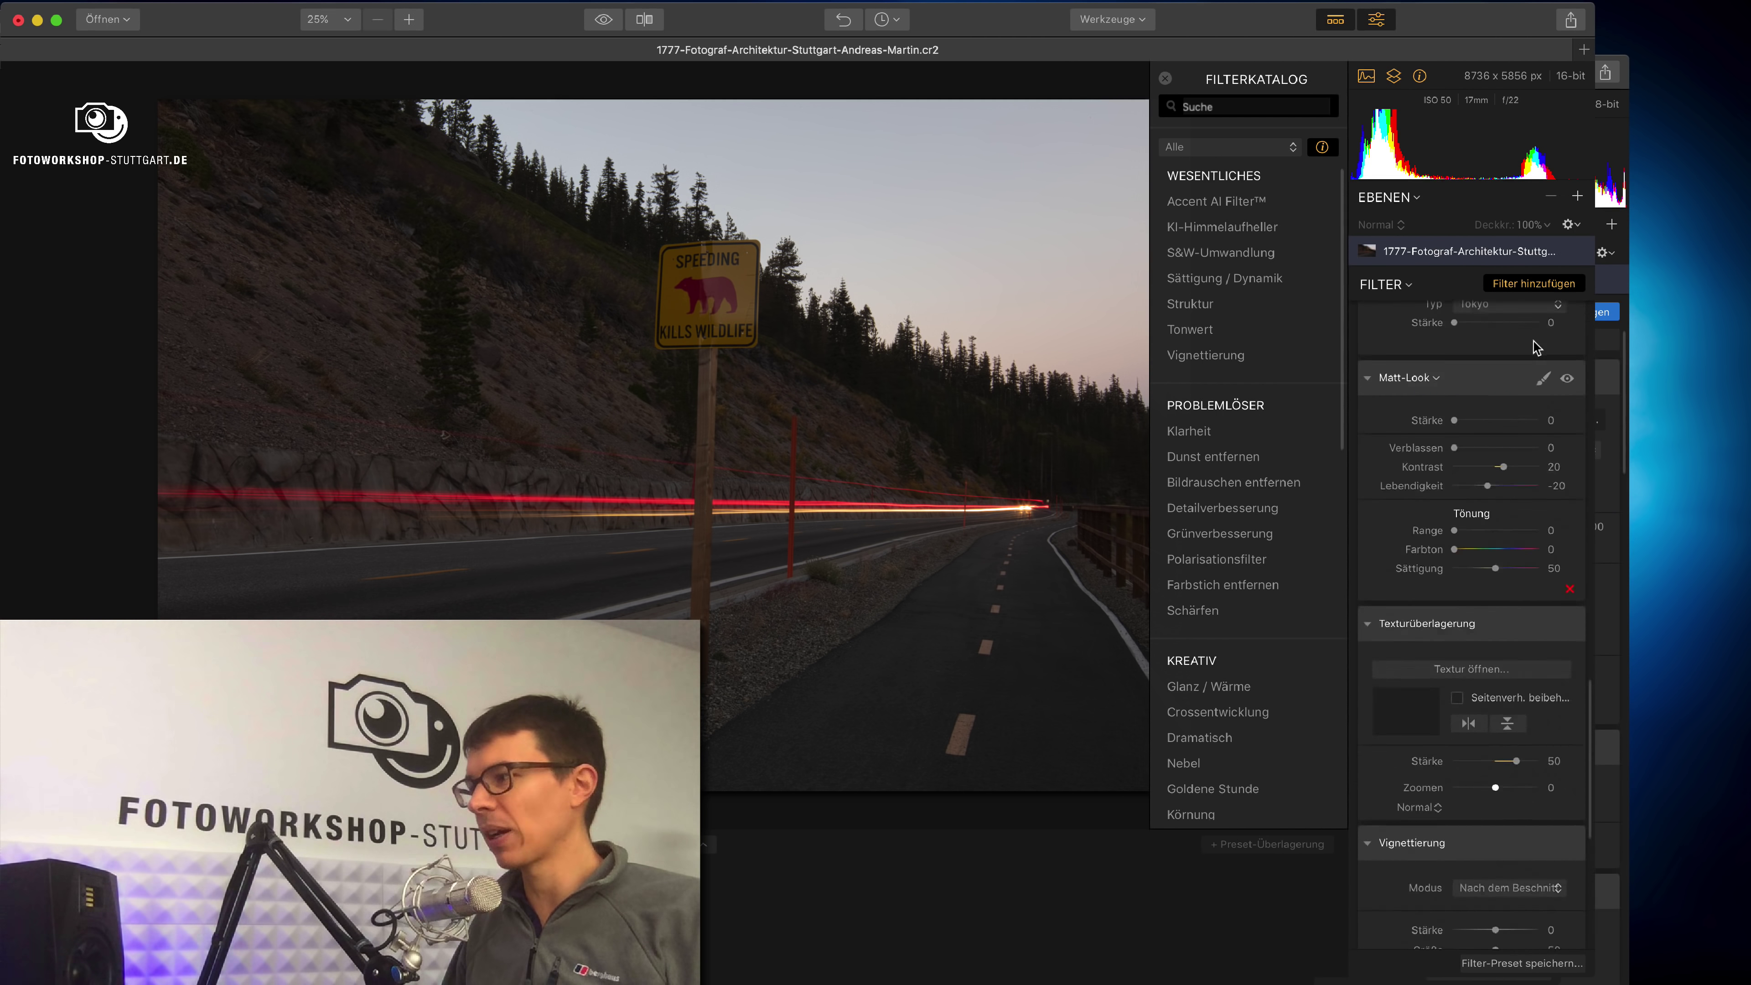
scroll(1538, 332, "up", 5)
scroll(1510, 321, "up", 5)
Select the Schnell & Genial workspace from the workspace dropdown
left_click(1494, 318)
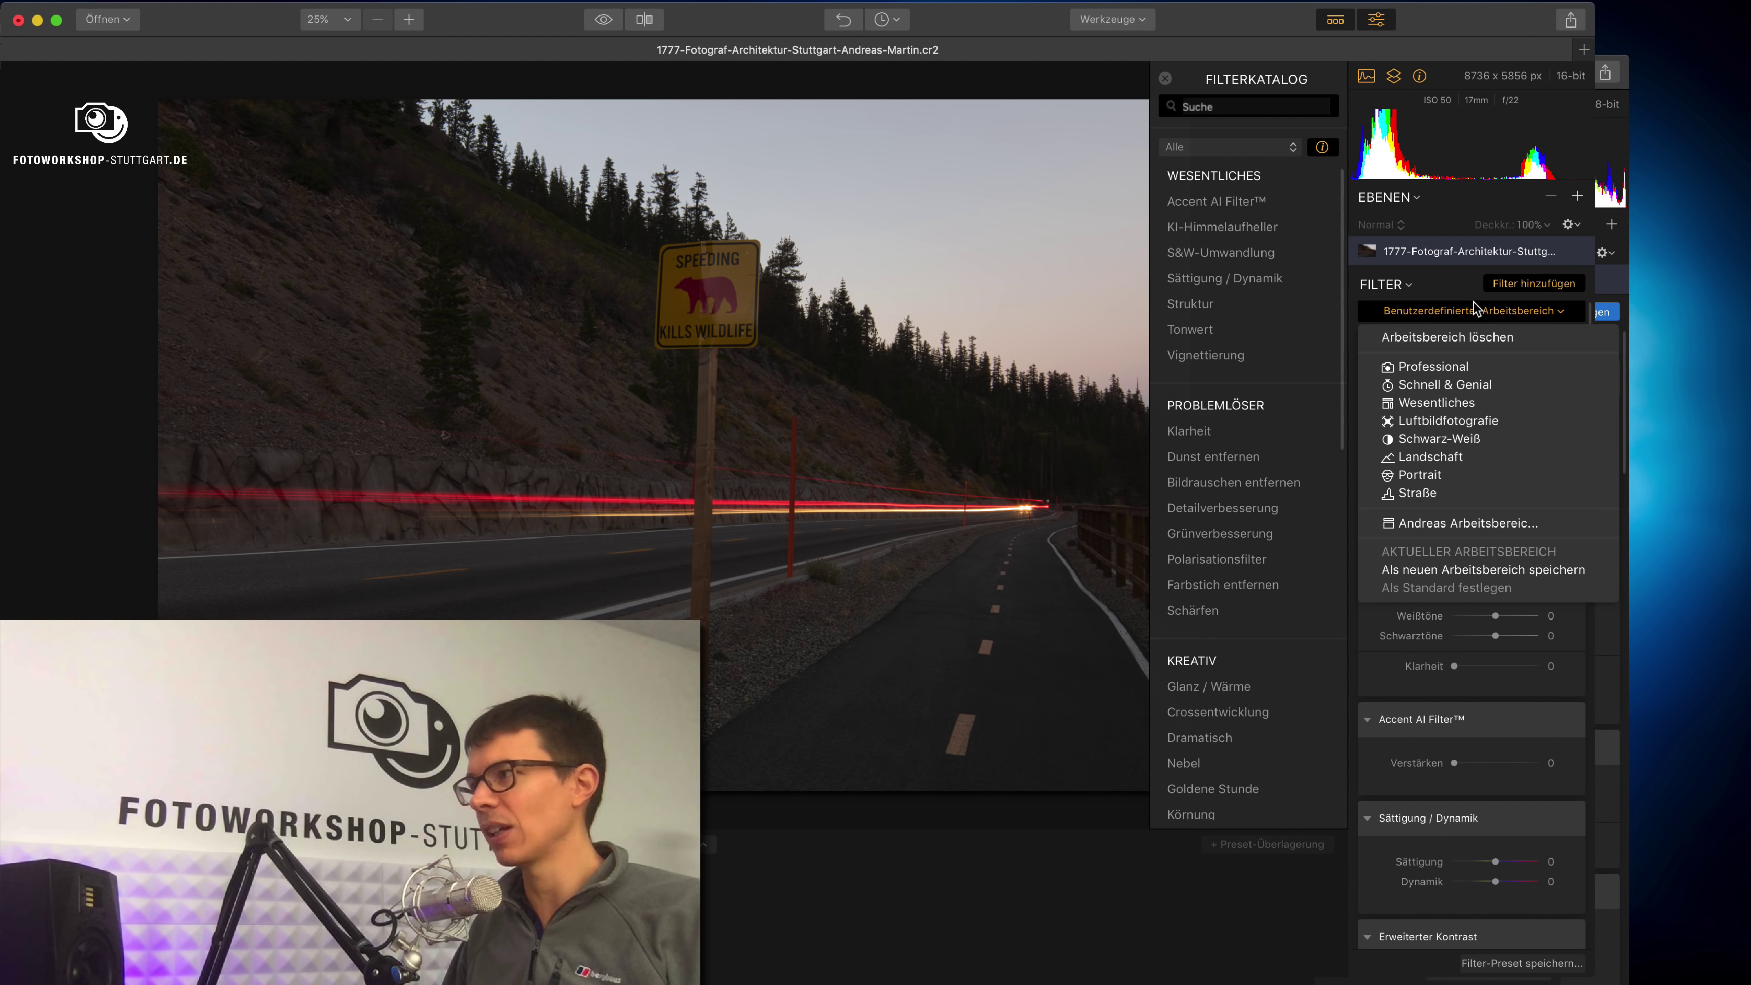
left_click(1484, 384)
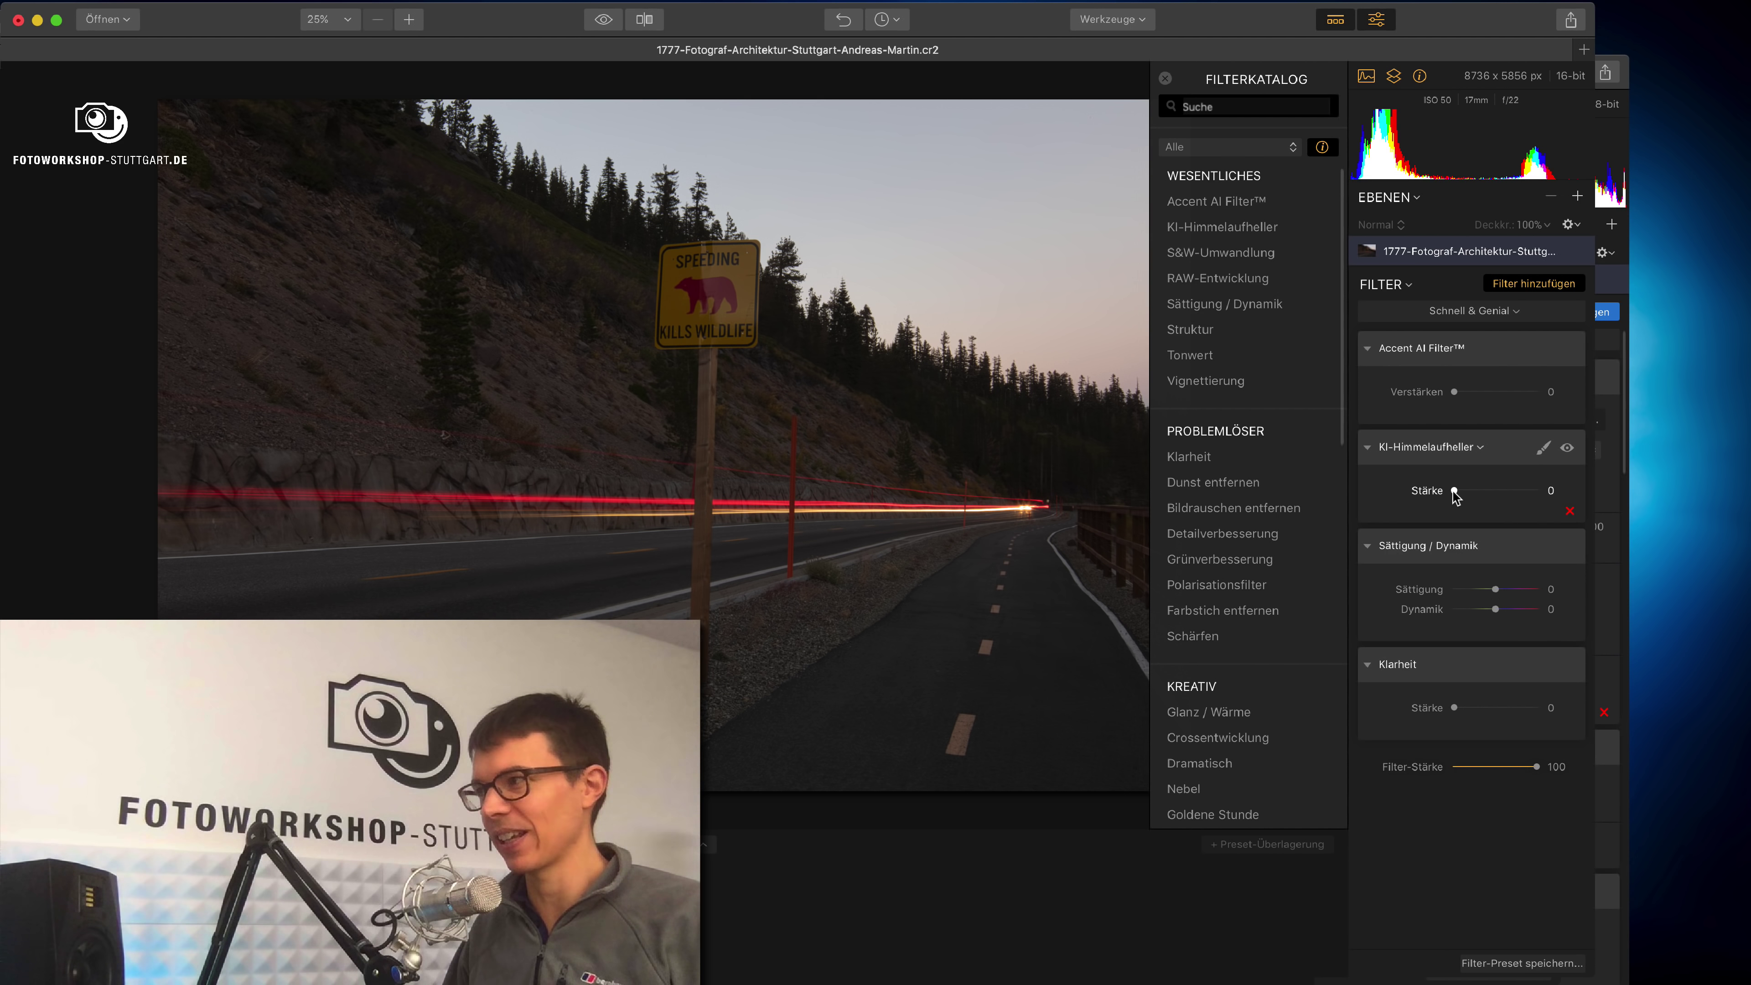
Set the filters to Accent AI 21, KI-Himmelaufheller 100, Dynamik 49 and Klarheit 23
left_click_drag(1454, 491, 1576, 503)
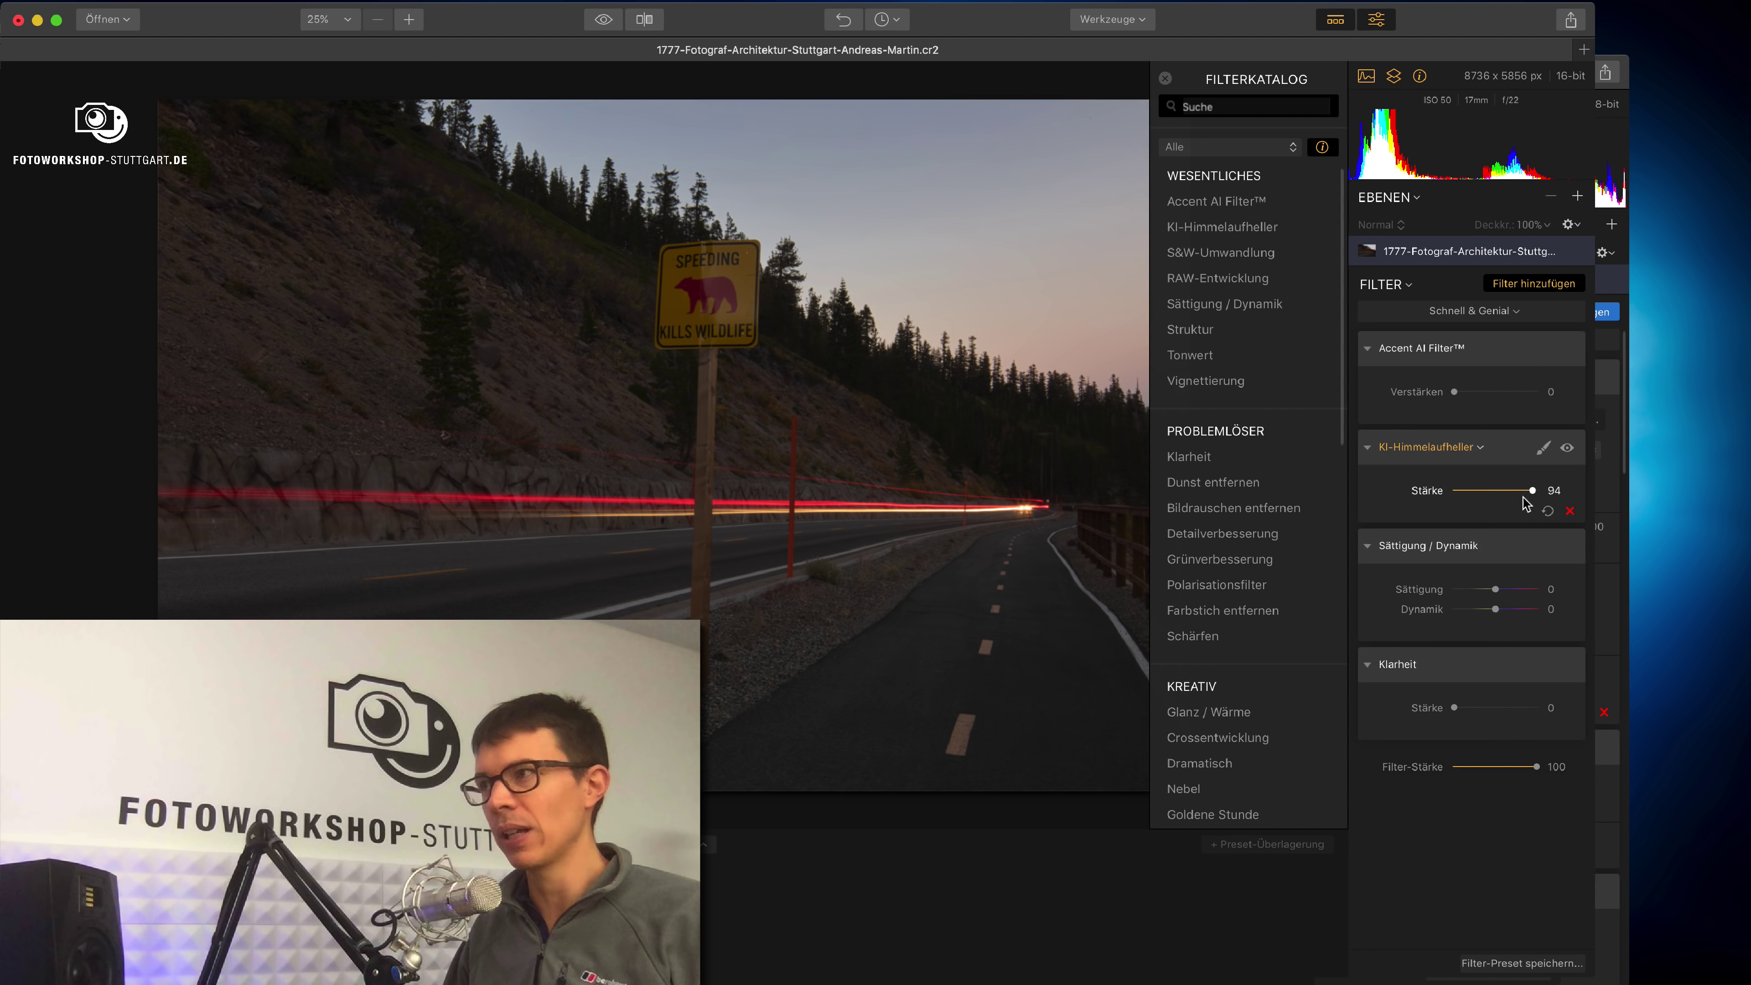
mouse_move(1513, 492)
left_mouse_down()
mouse_move(1376, 498)
mouse_move(1558, 492)
left_mouse_up()
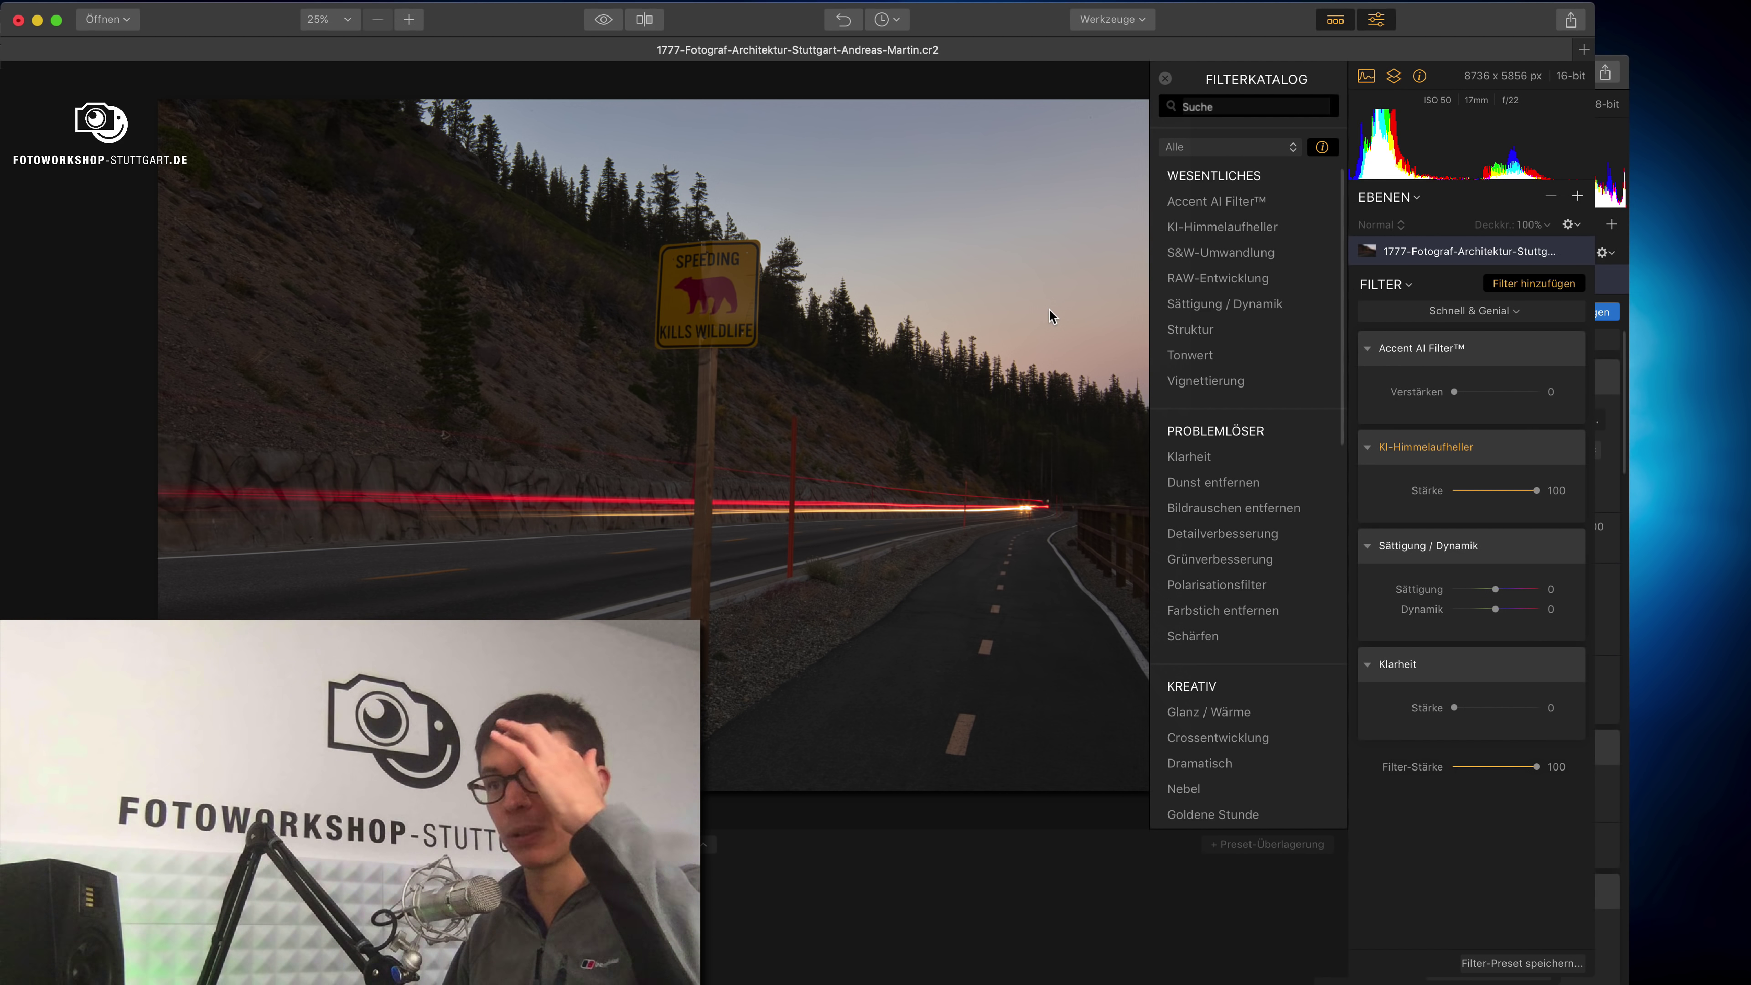
mouse_move(1450, 349)
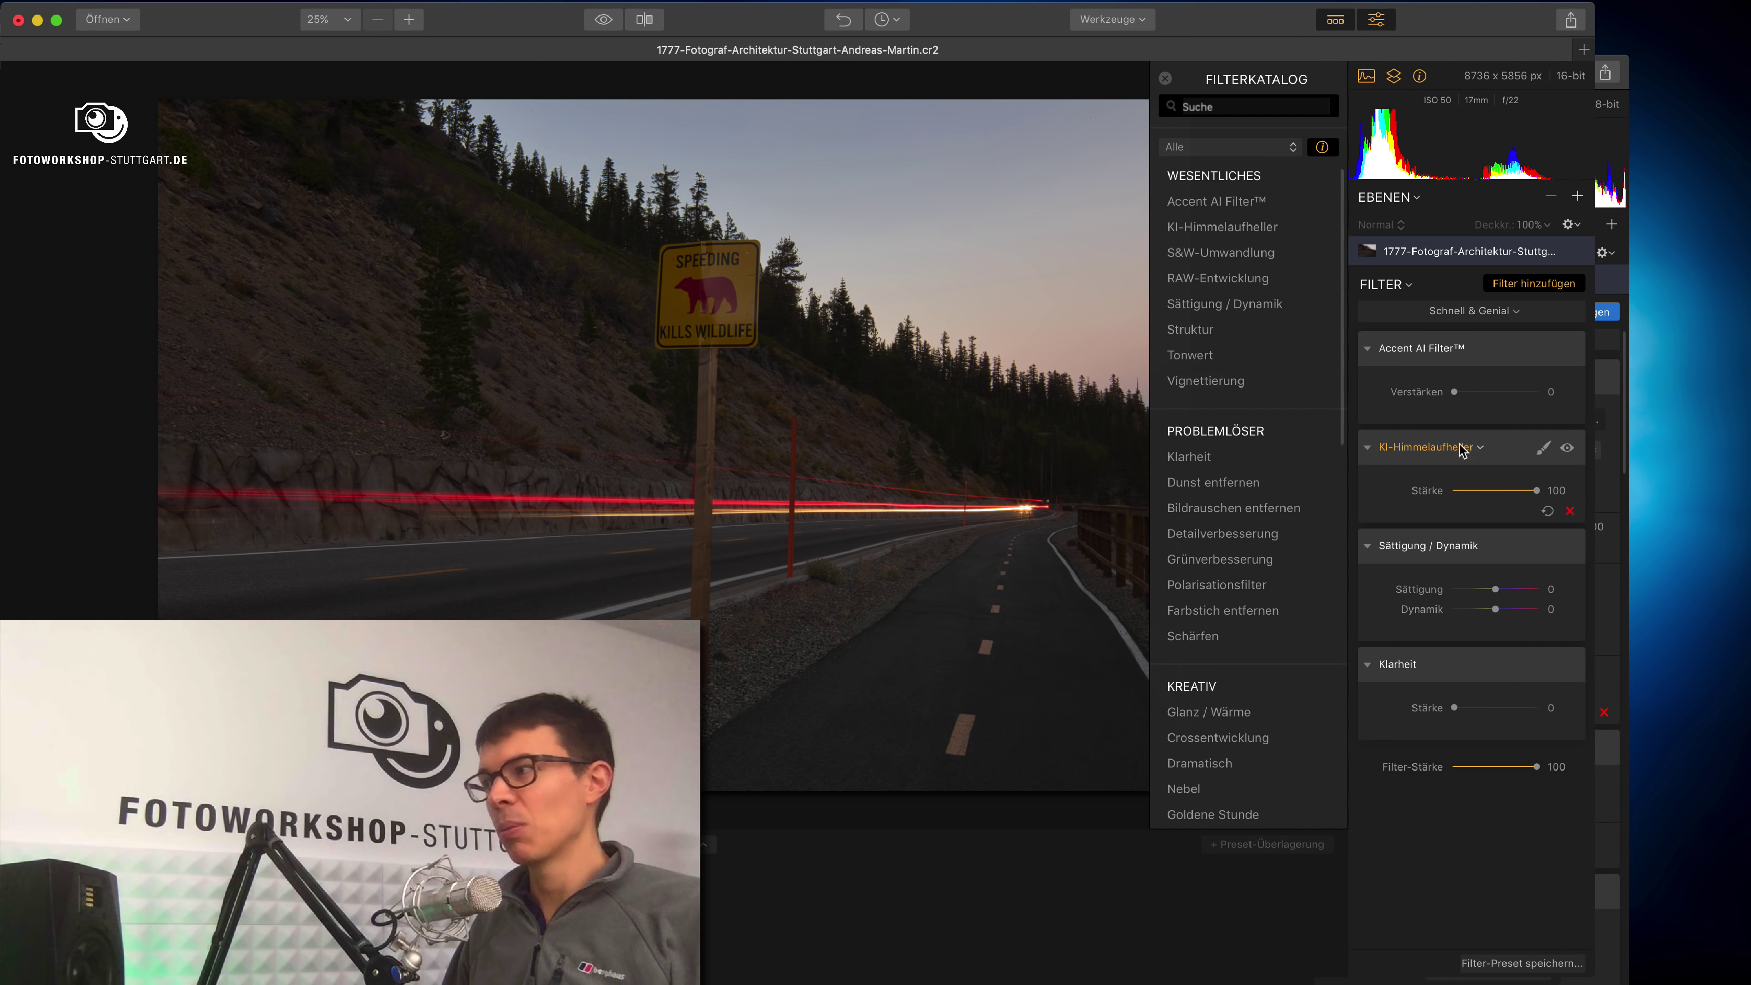
mouse_move(1453, 393)
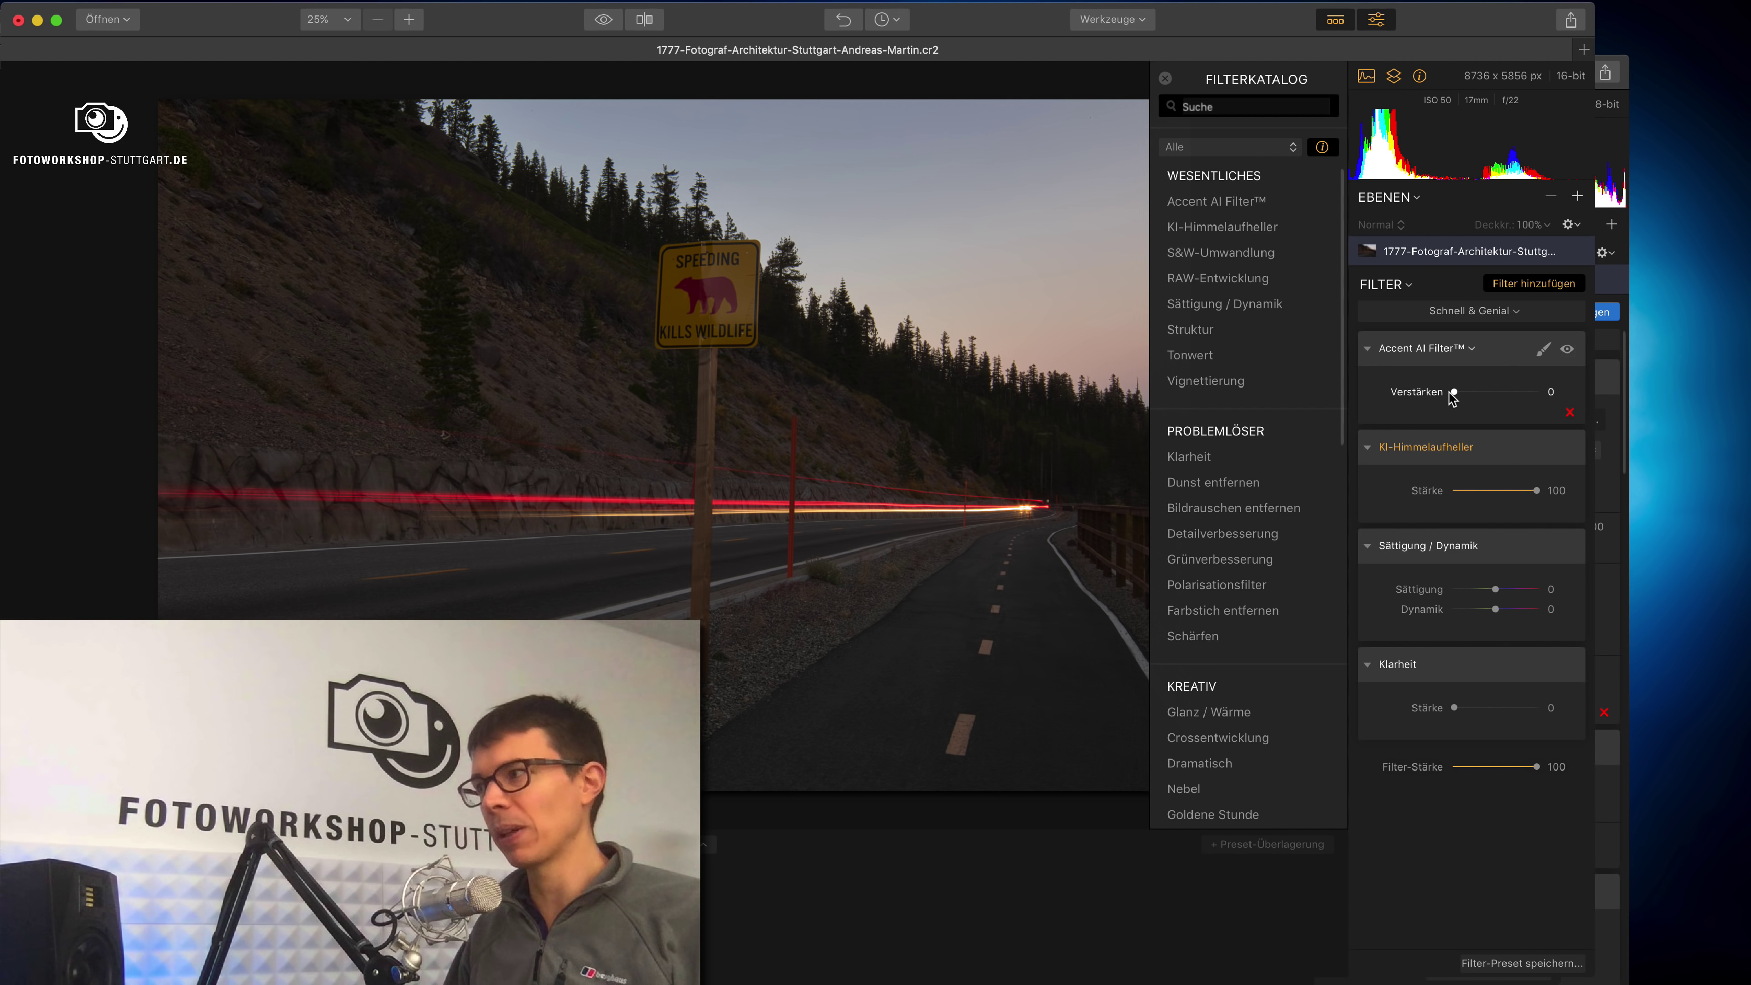
left_click_drag(1453, 392, 1471, 392)
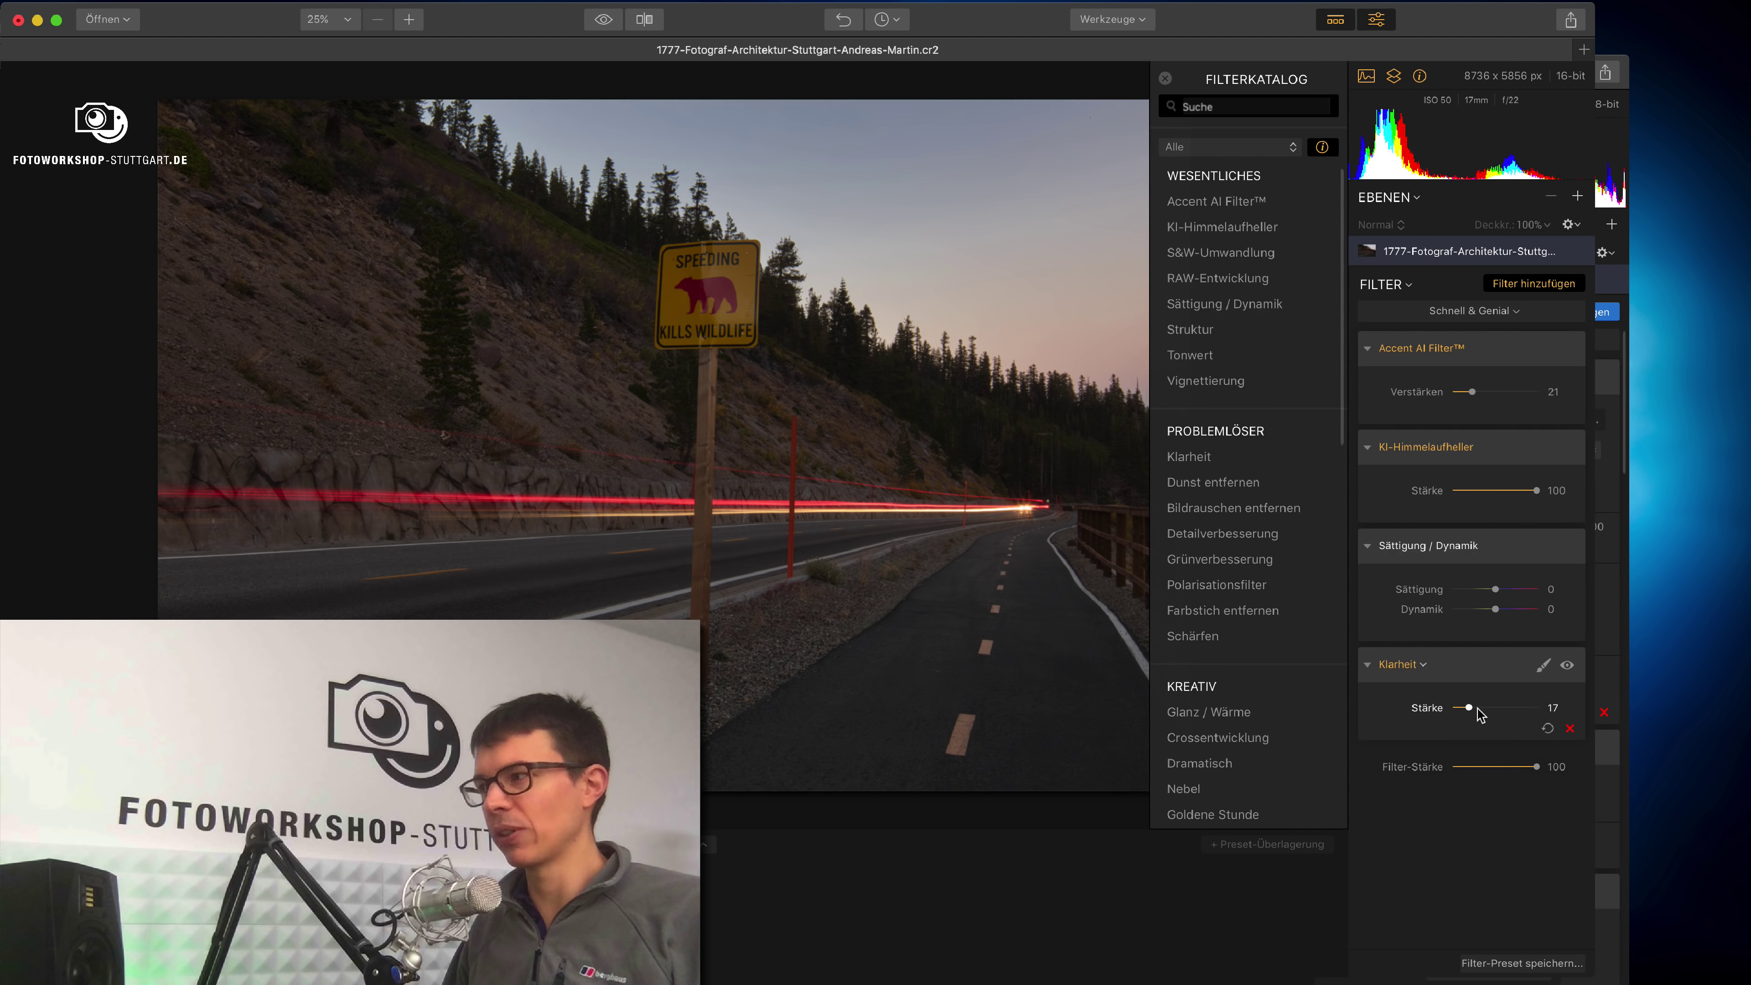
left_click_drag(1498, 609, 1499, 610)
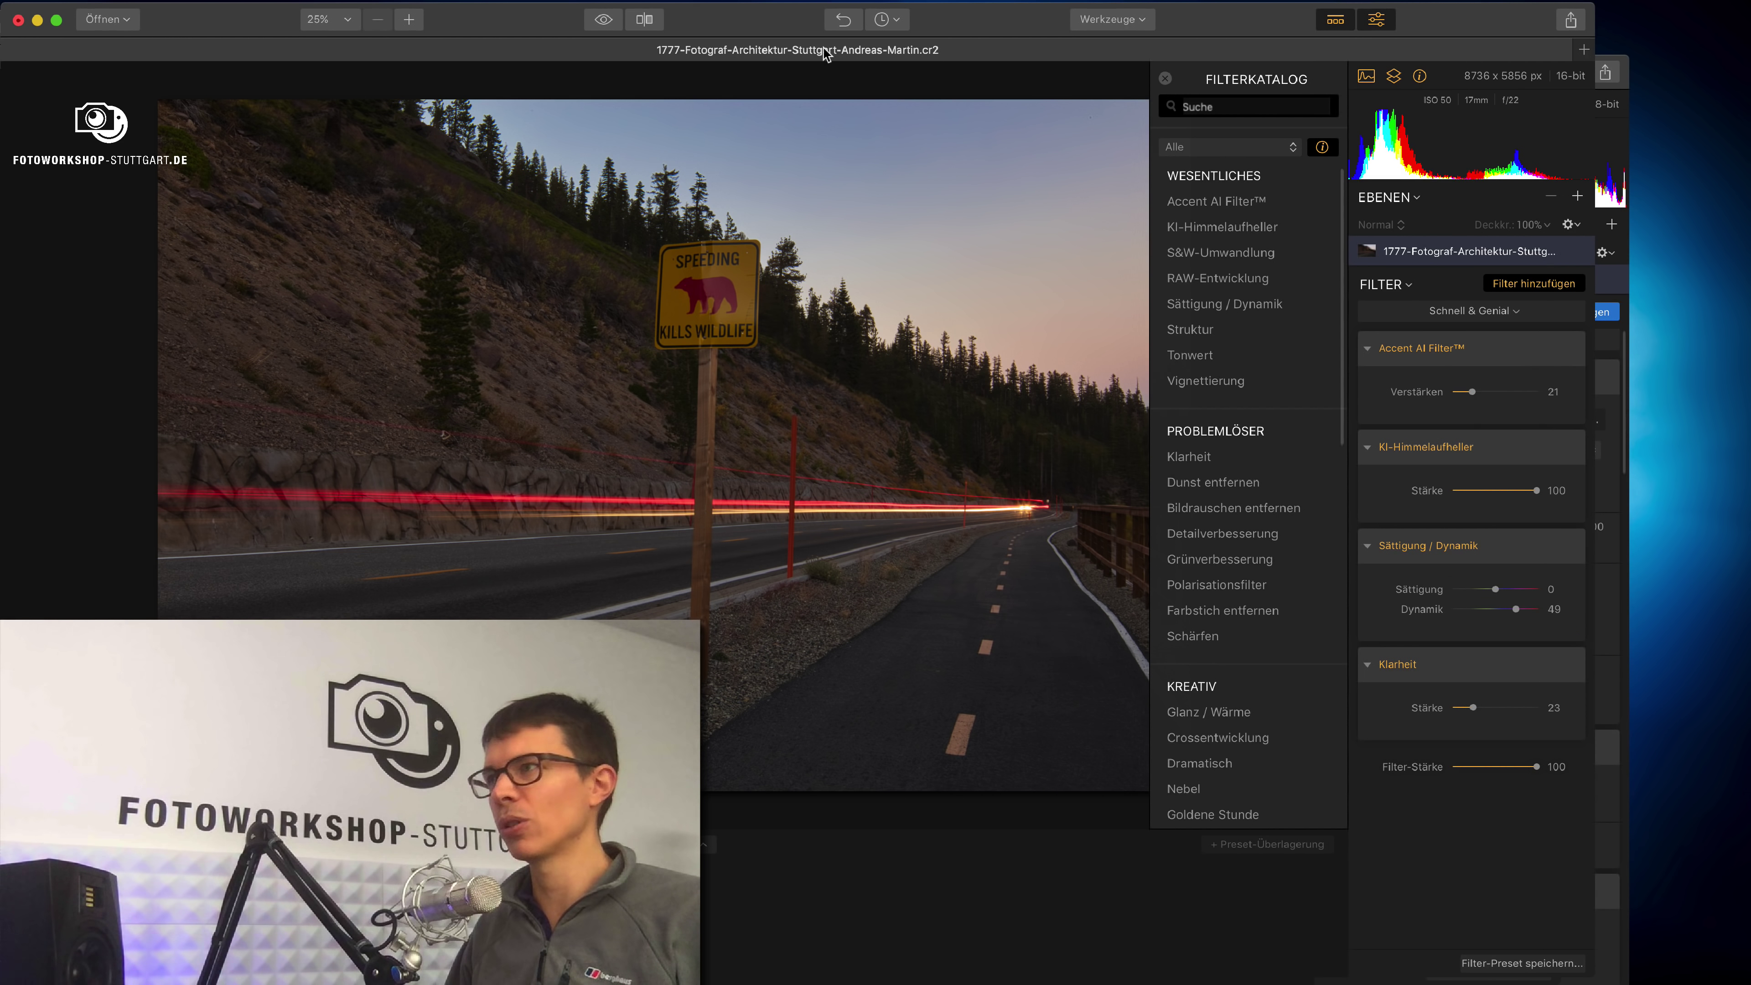
Toggle the before/after eye view repeatedly to compare the dusk road edit with its original
left_click(602, 20)
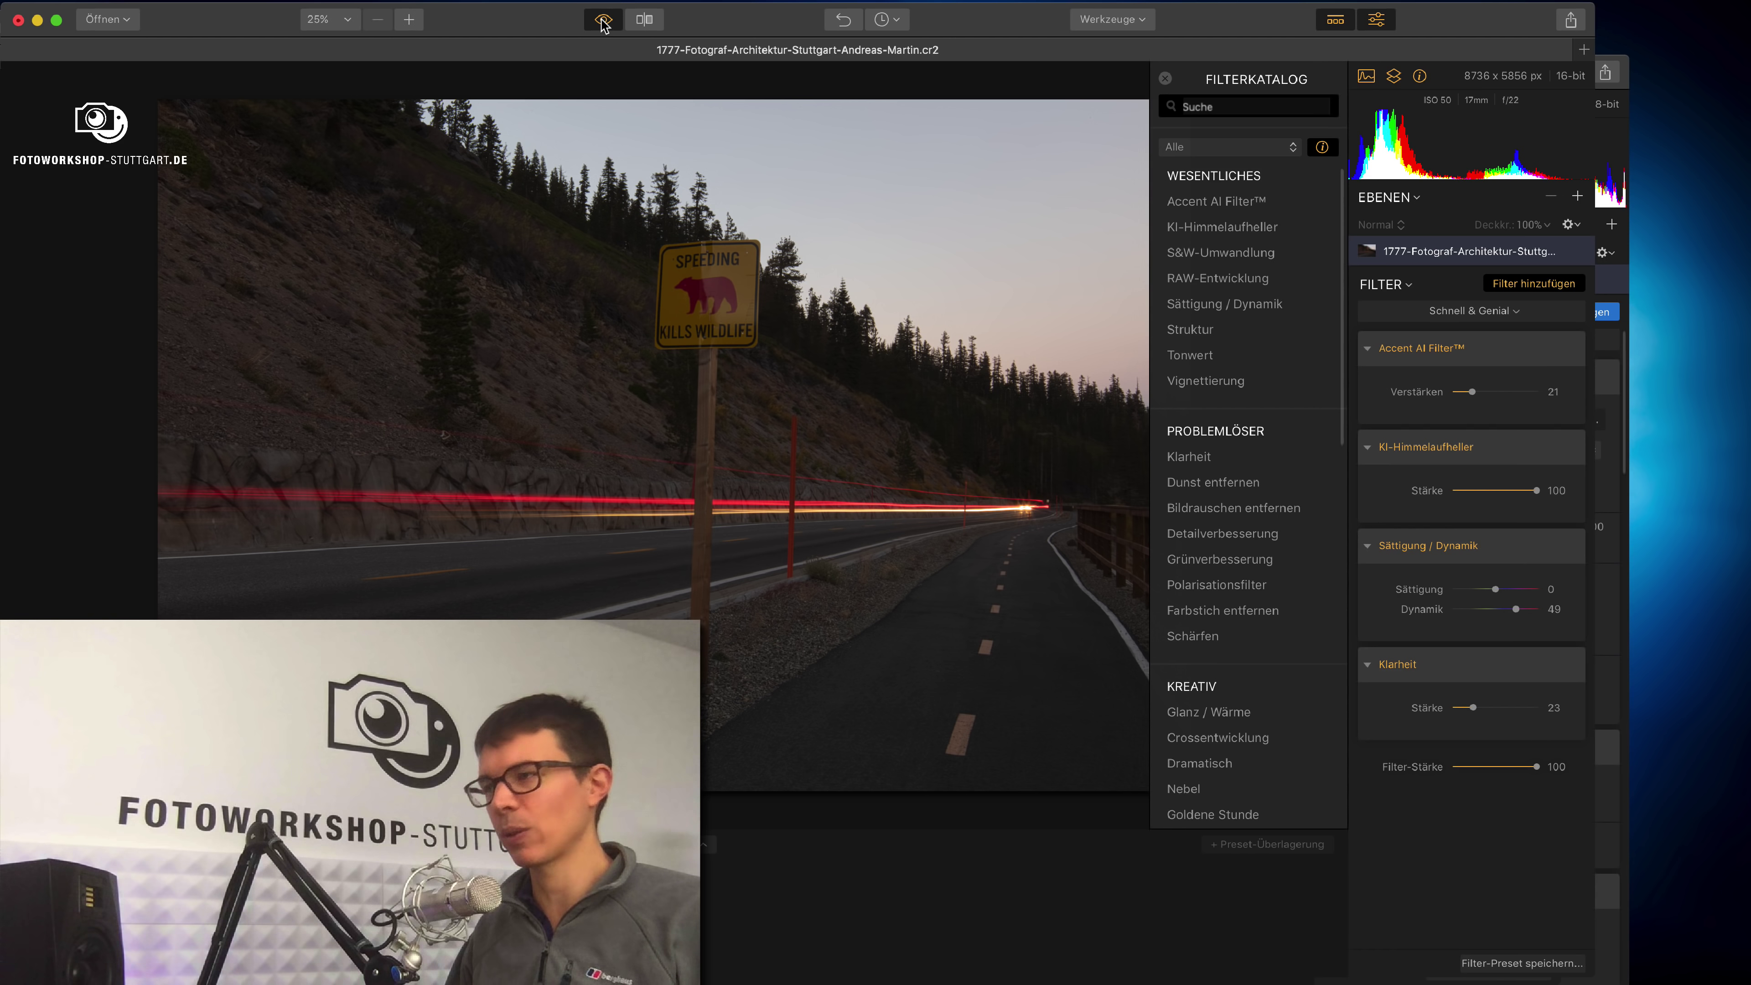
left_click(602, 21)
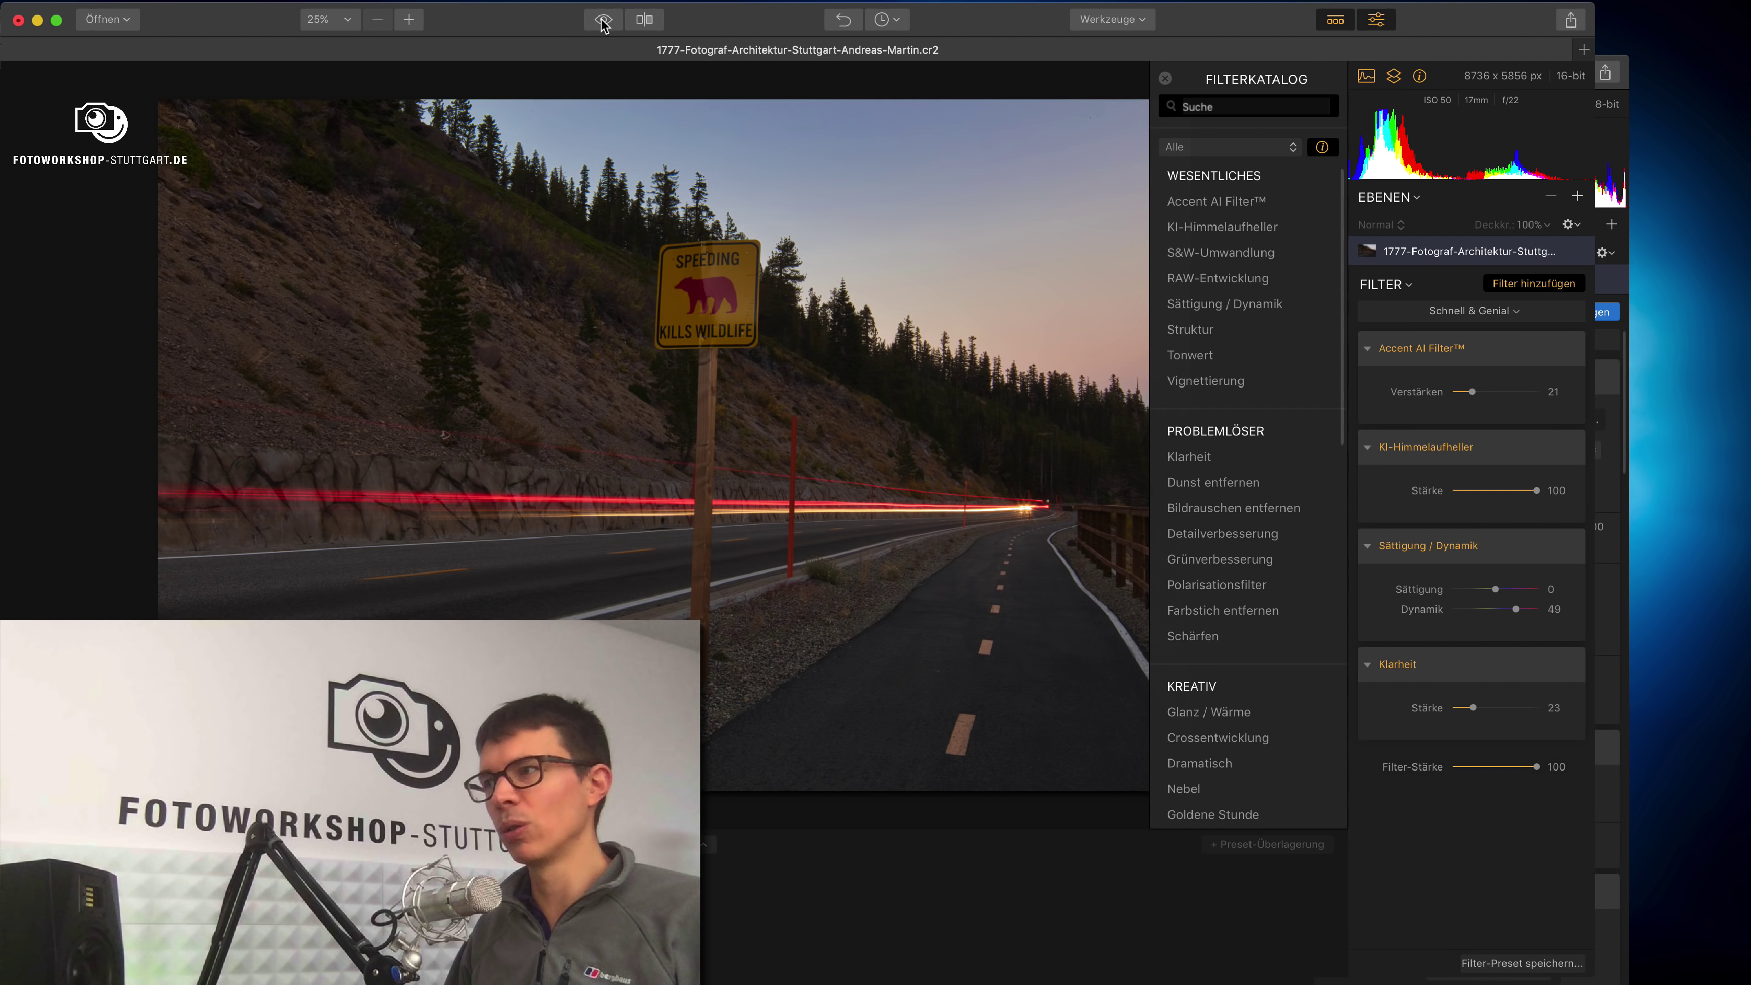
left_click(602, 20)
left_click(602, 20)
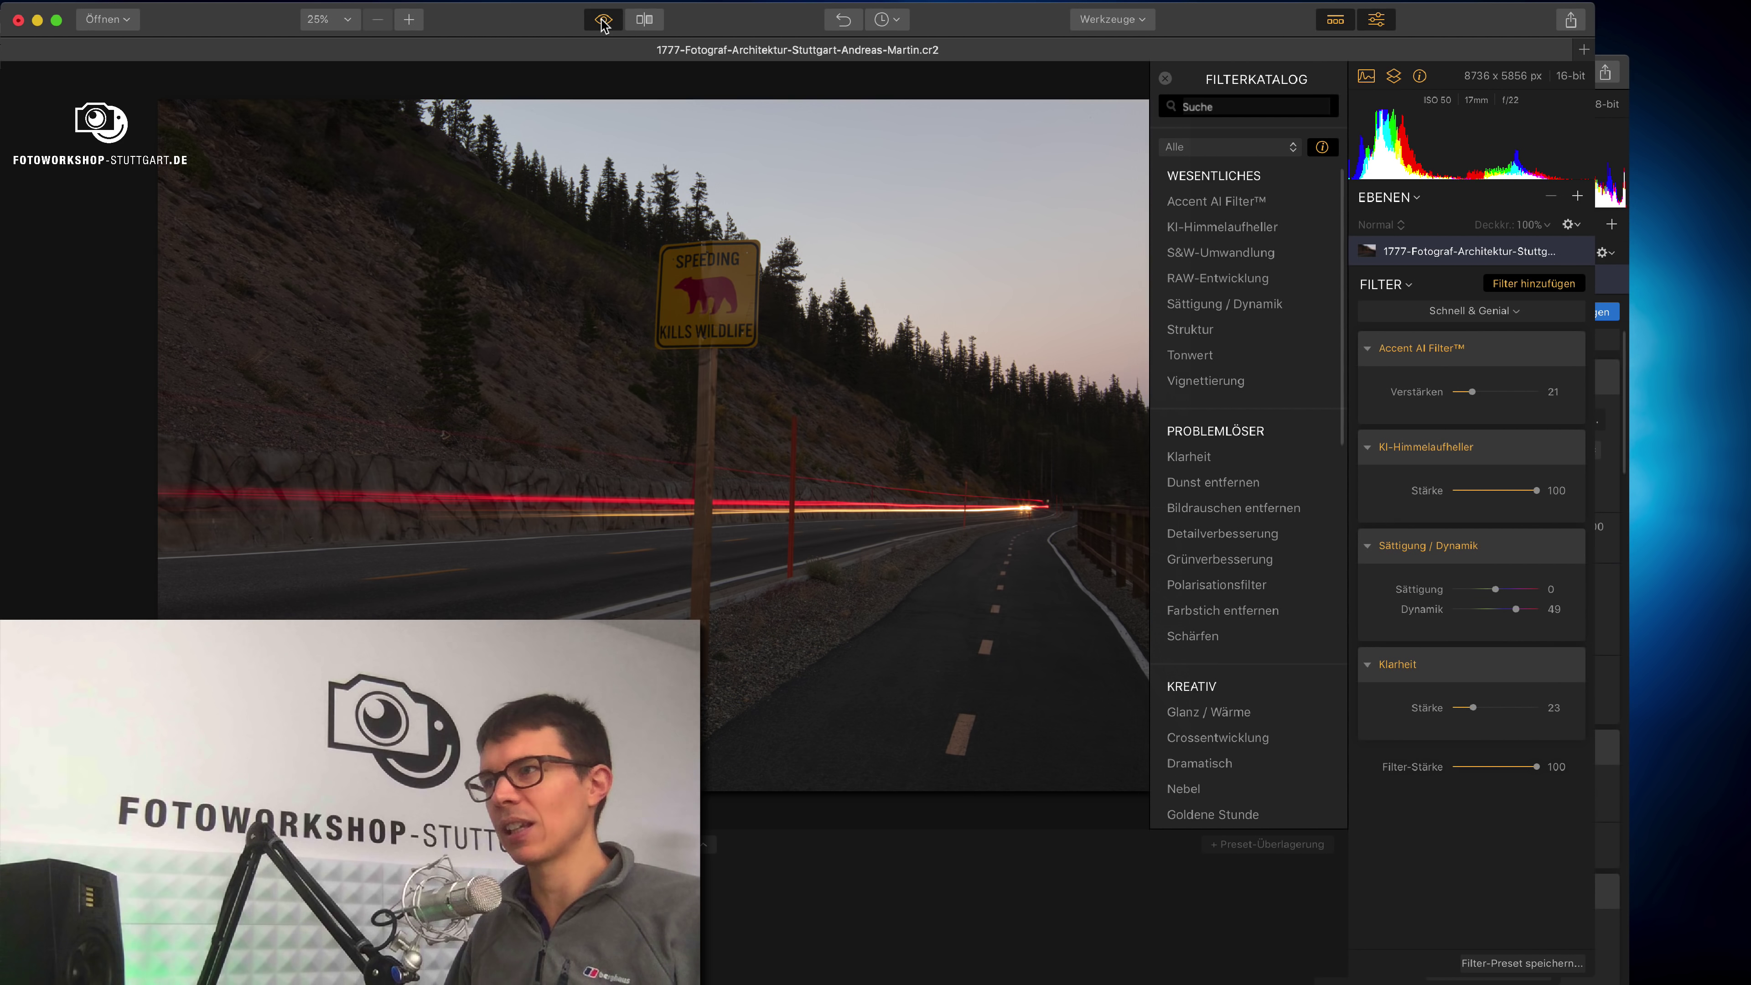
left_click(602, 21)
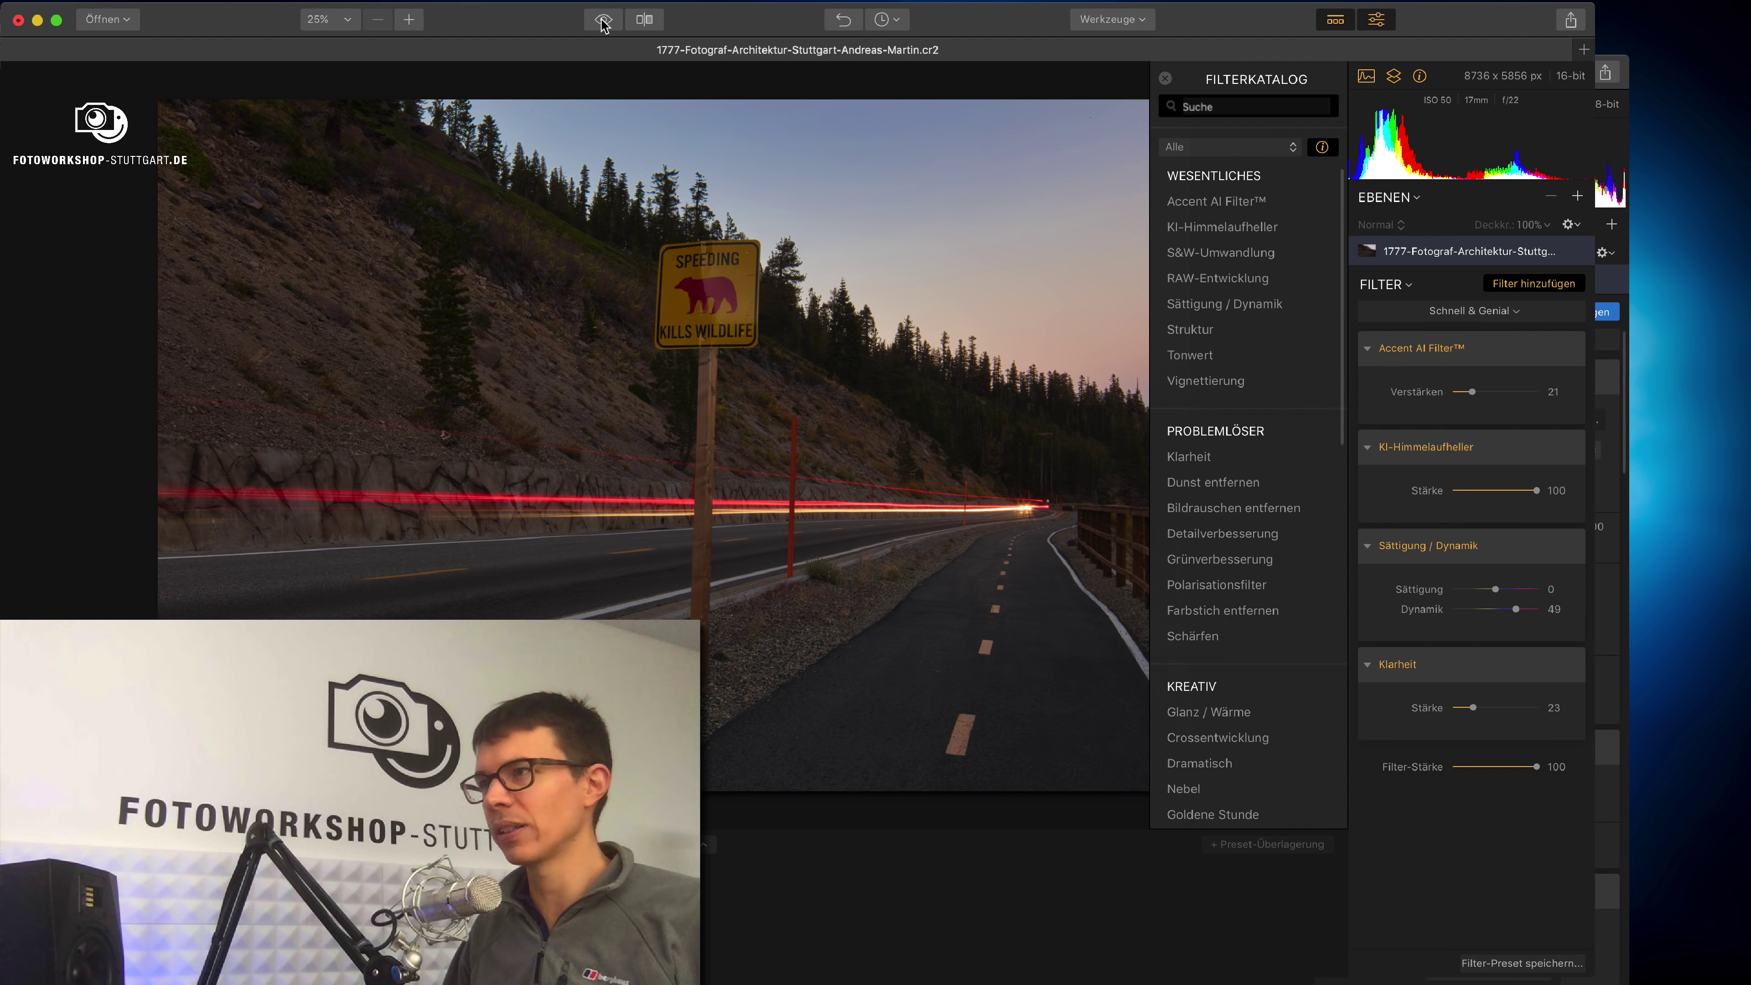
left_click(602, 20)
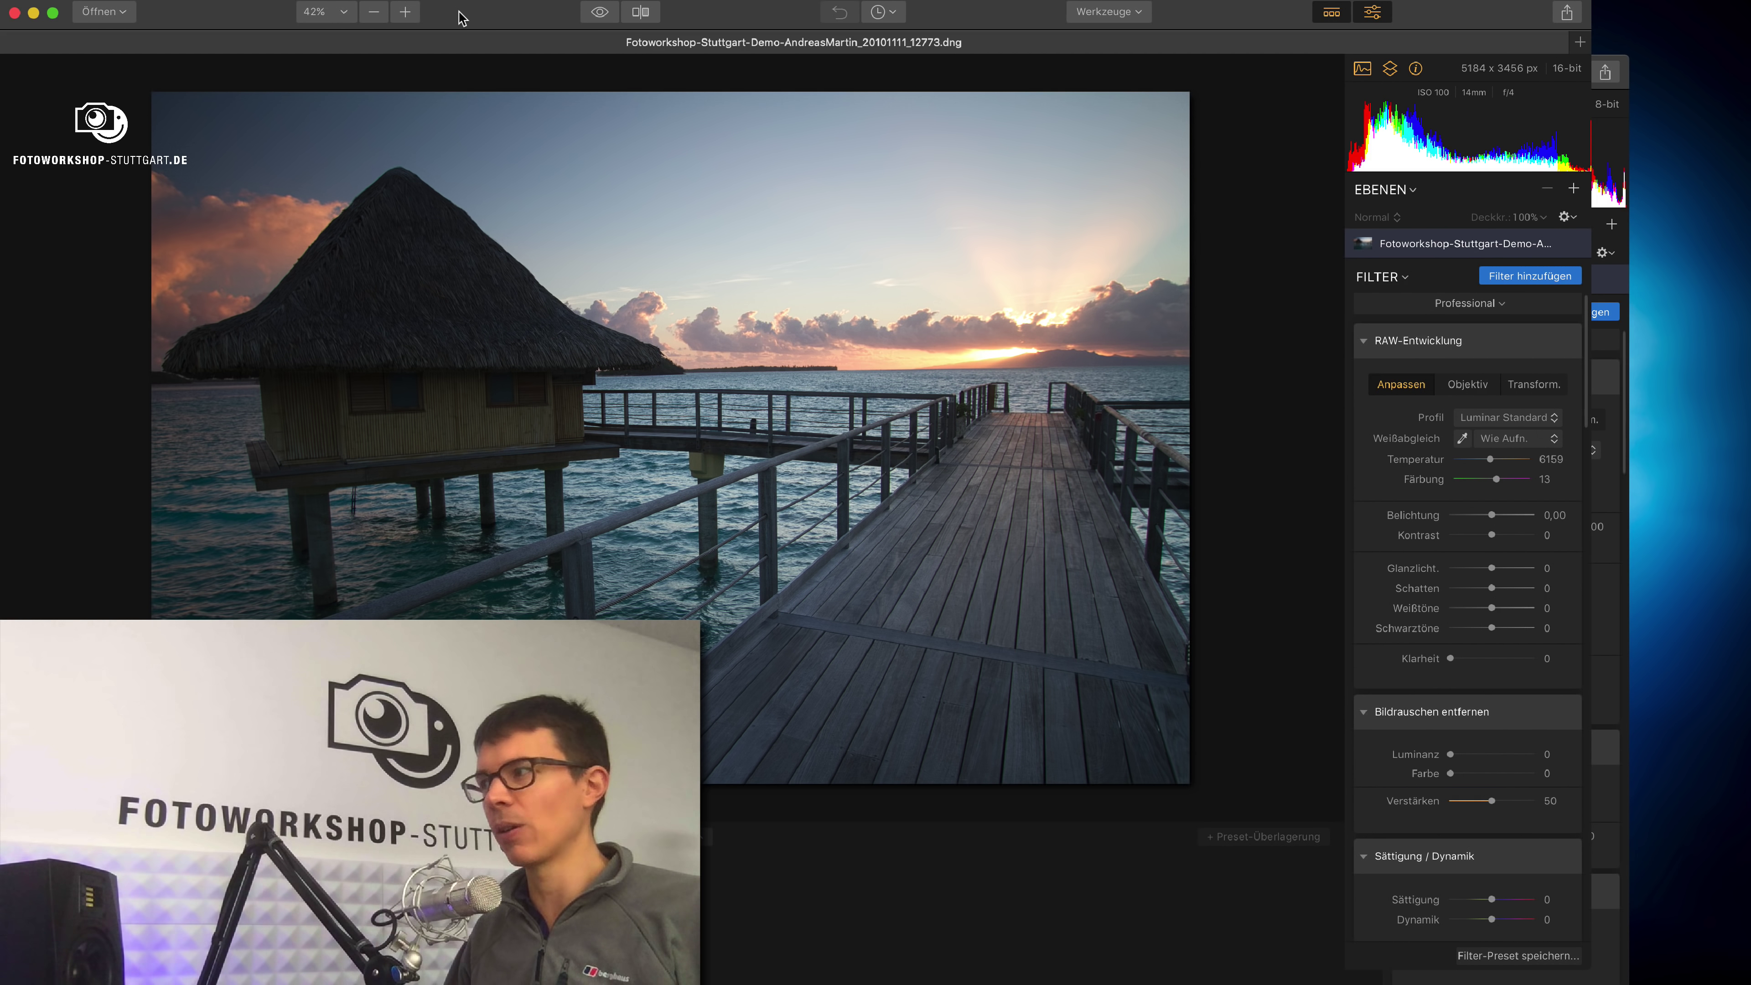
Switch to the Schnell & Genial workspace and set KI-Himmelaufheller to 100
left_click(1468, 302)
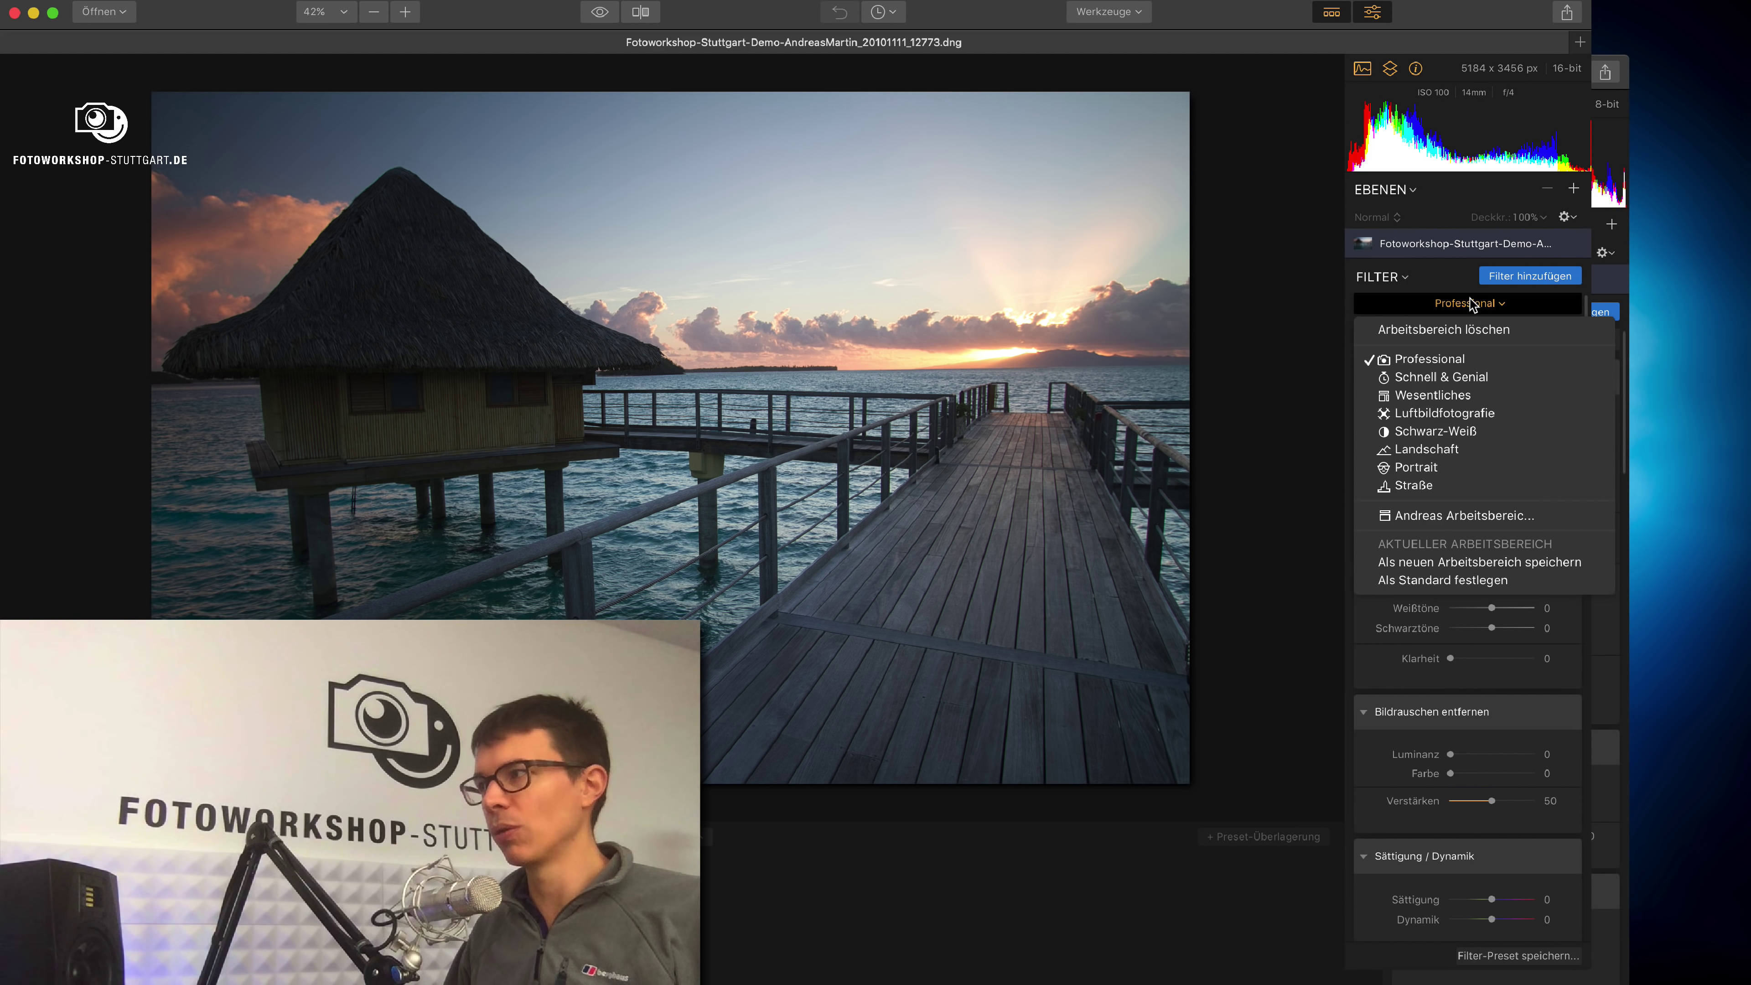
left_click(1475, 378)
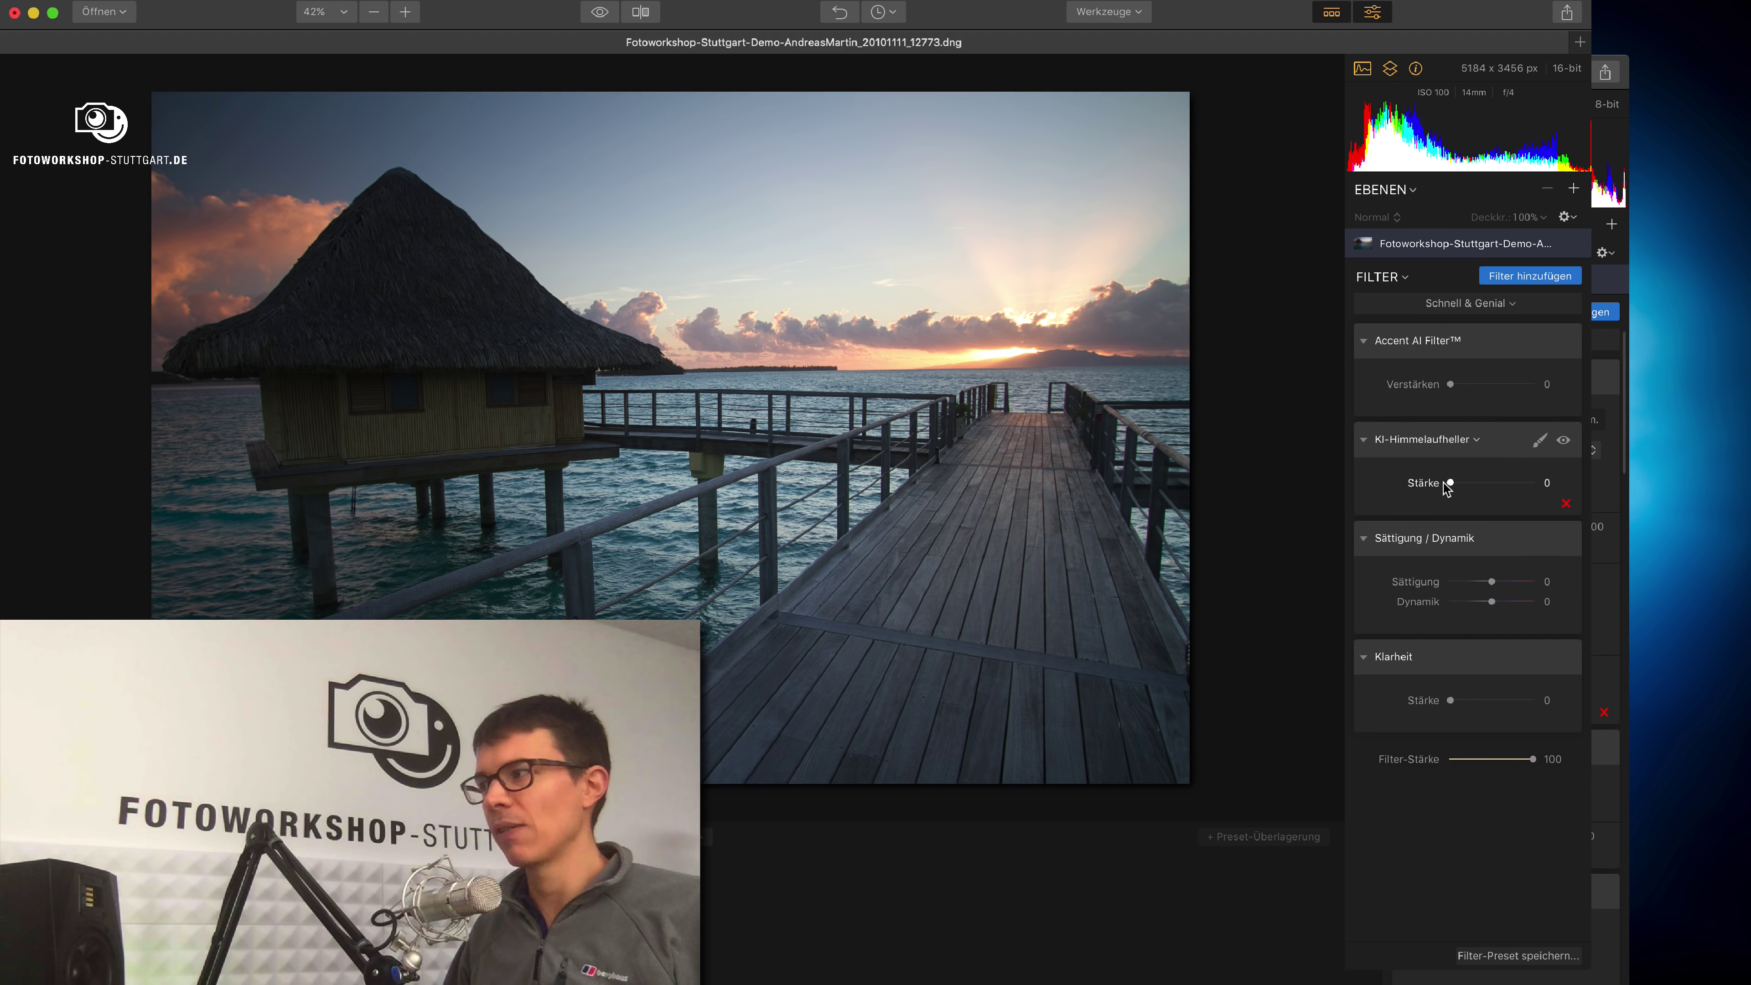
left_click_drag(1450, 483, 1562, 502)
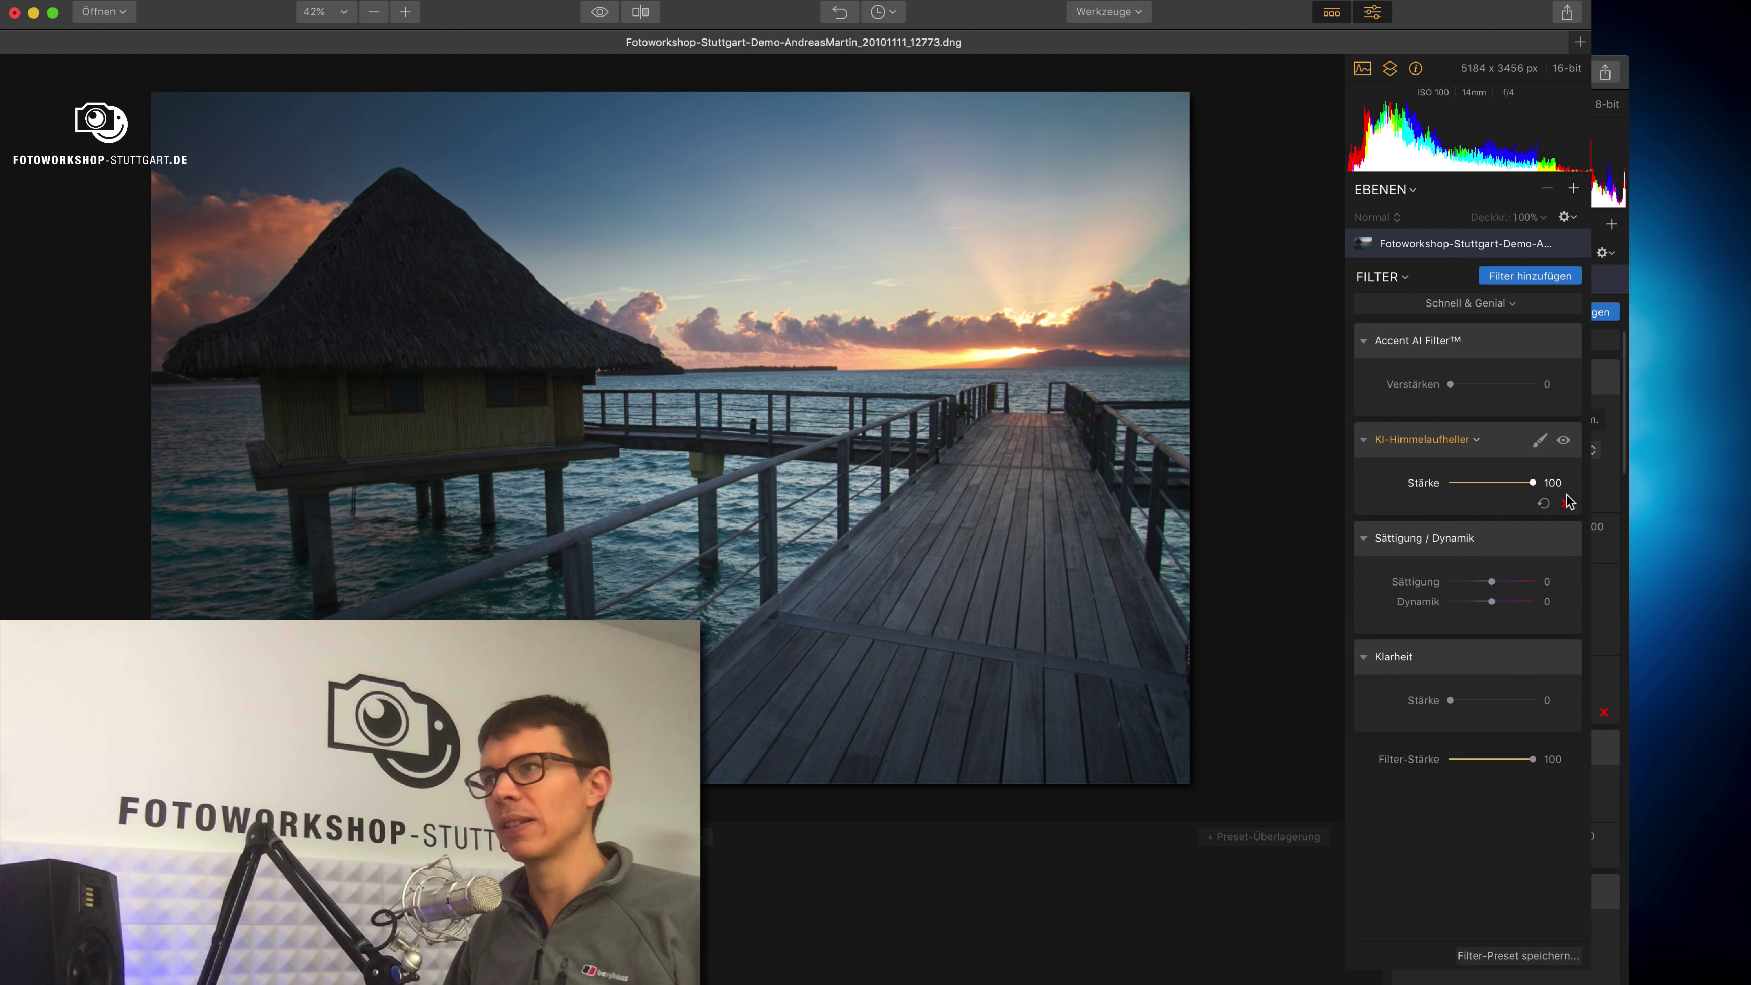
mouse_move(1568, 501)
left_mouse_down()
mouse_move(1526, 501)
mouse_move(1565, 502)
left_mouse_up()
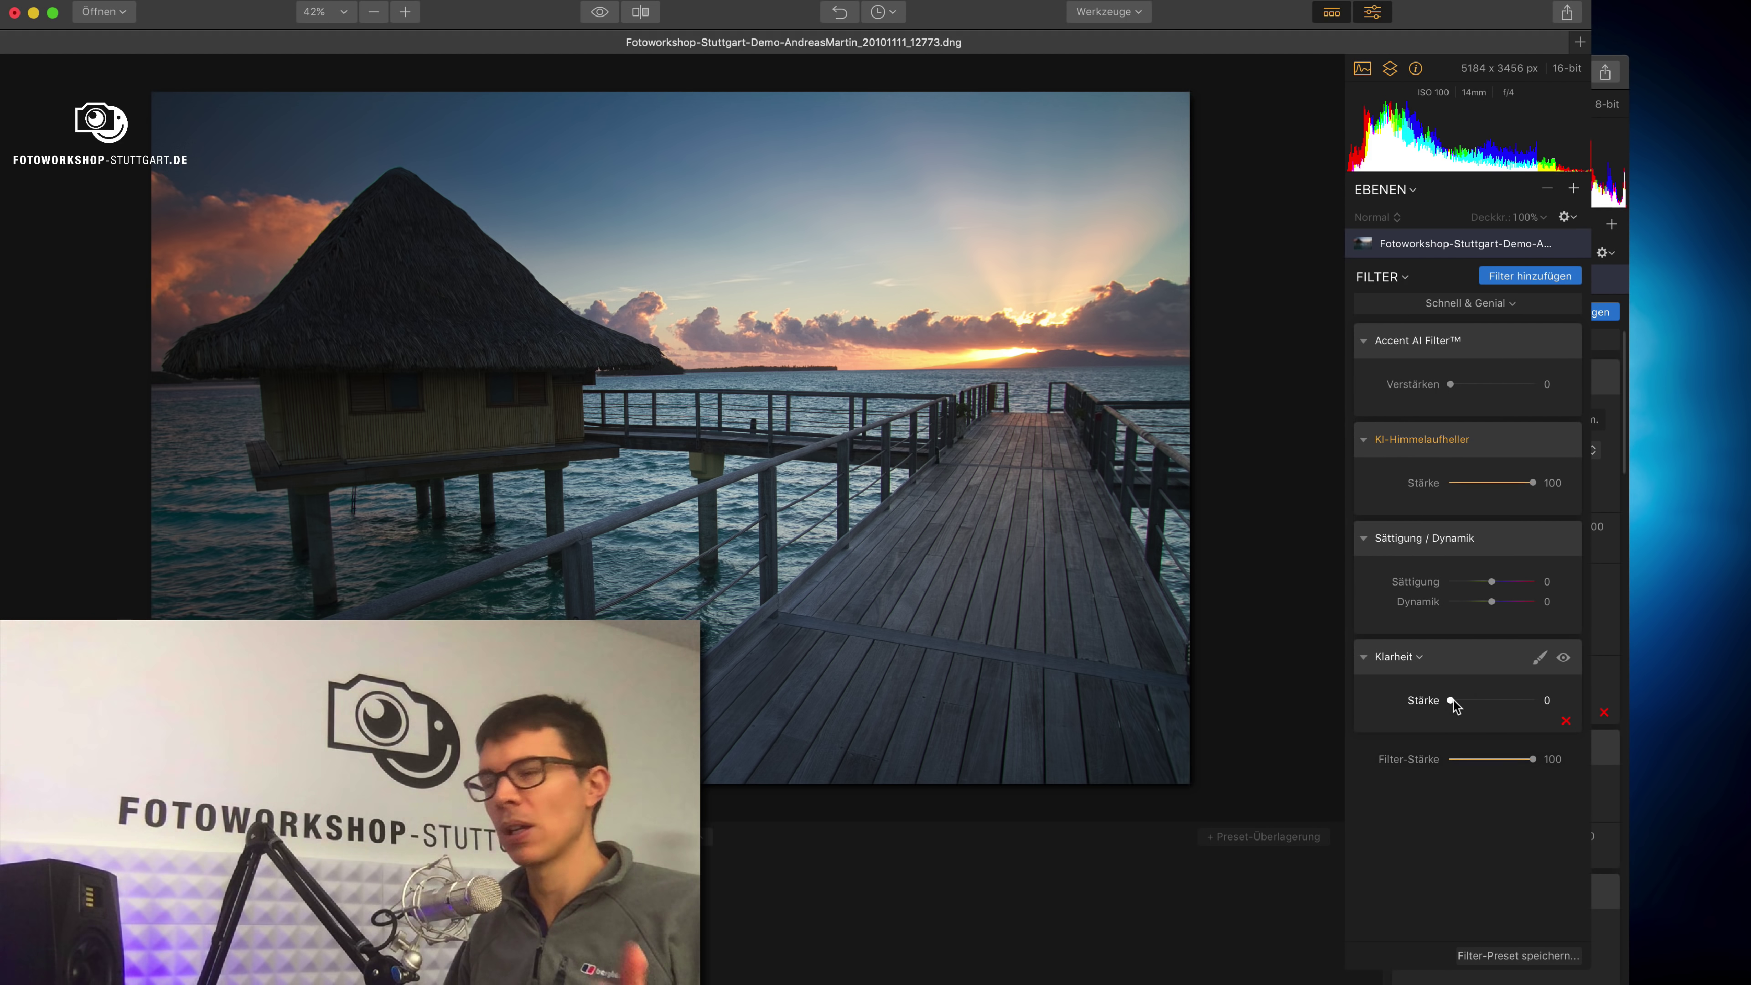
mouse_move(1442, 699)
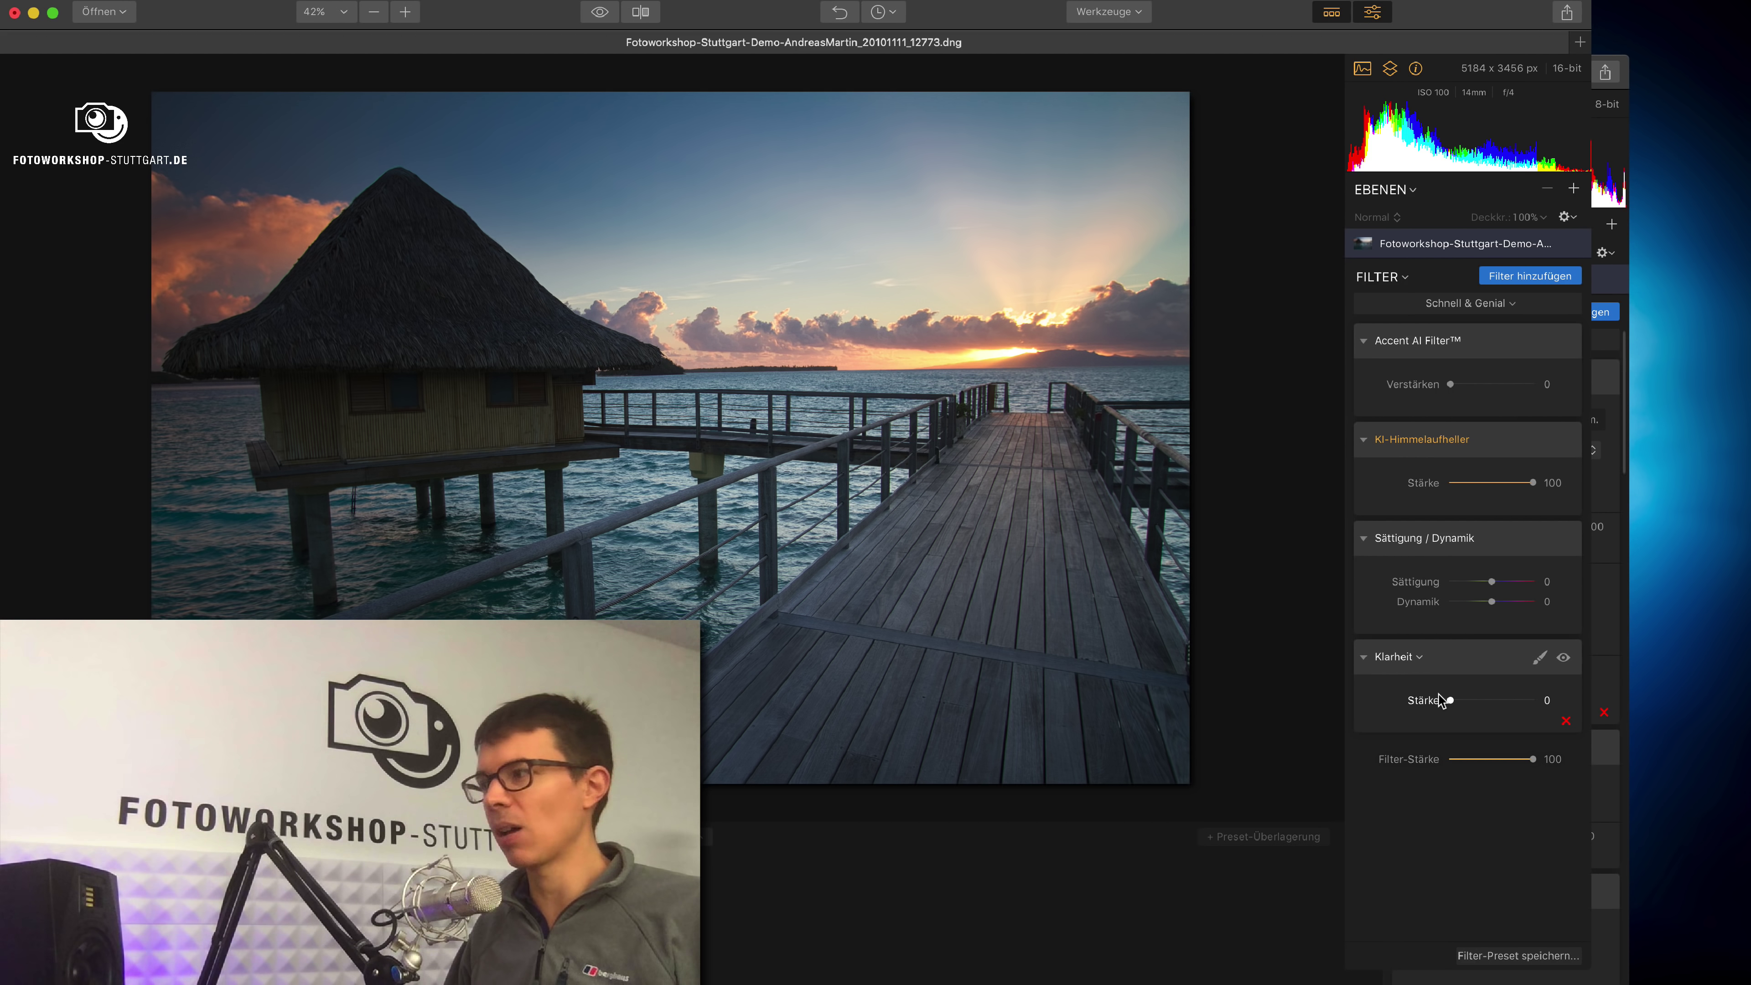
Set Klarheit to 28, Accent AI to 23 and Dynamik to 46, then preview the original
left_click_drag(1450, 701, 1473, 701)
left_click_drag(1451, 384, 1468, 385)
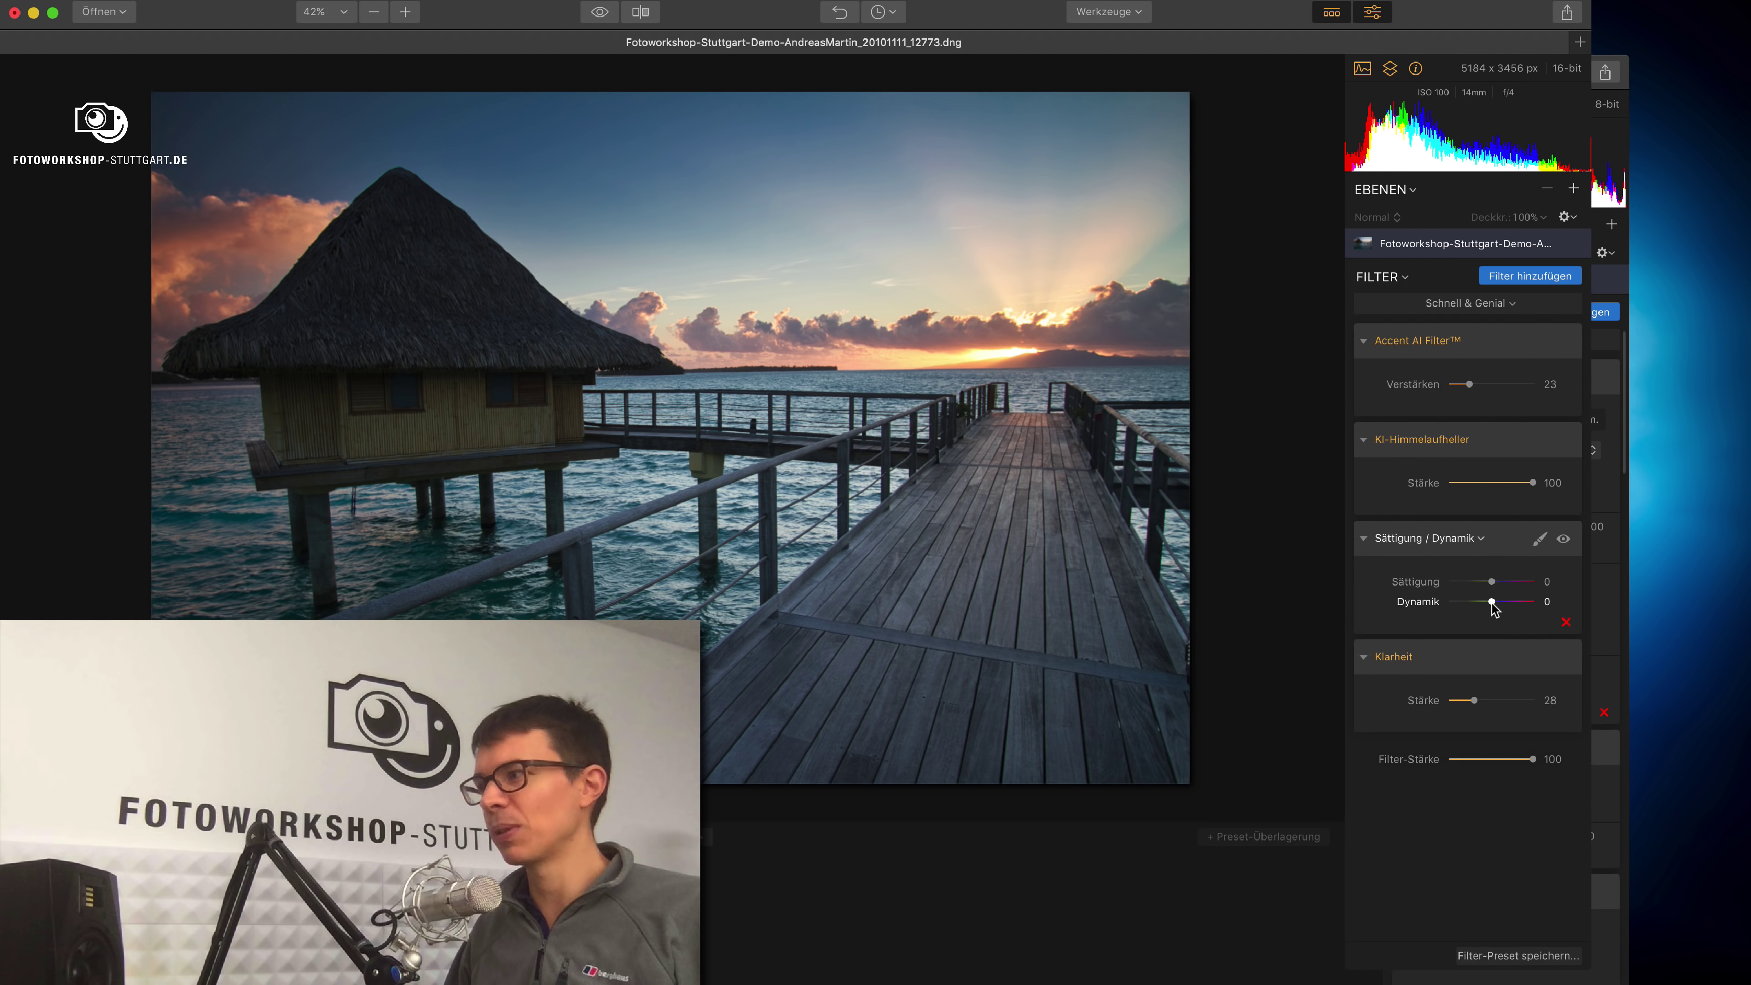
left_click_drag(1492, 602, 1519, 610)
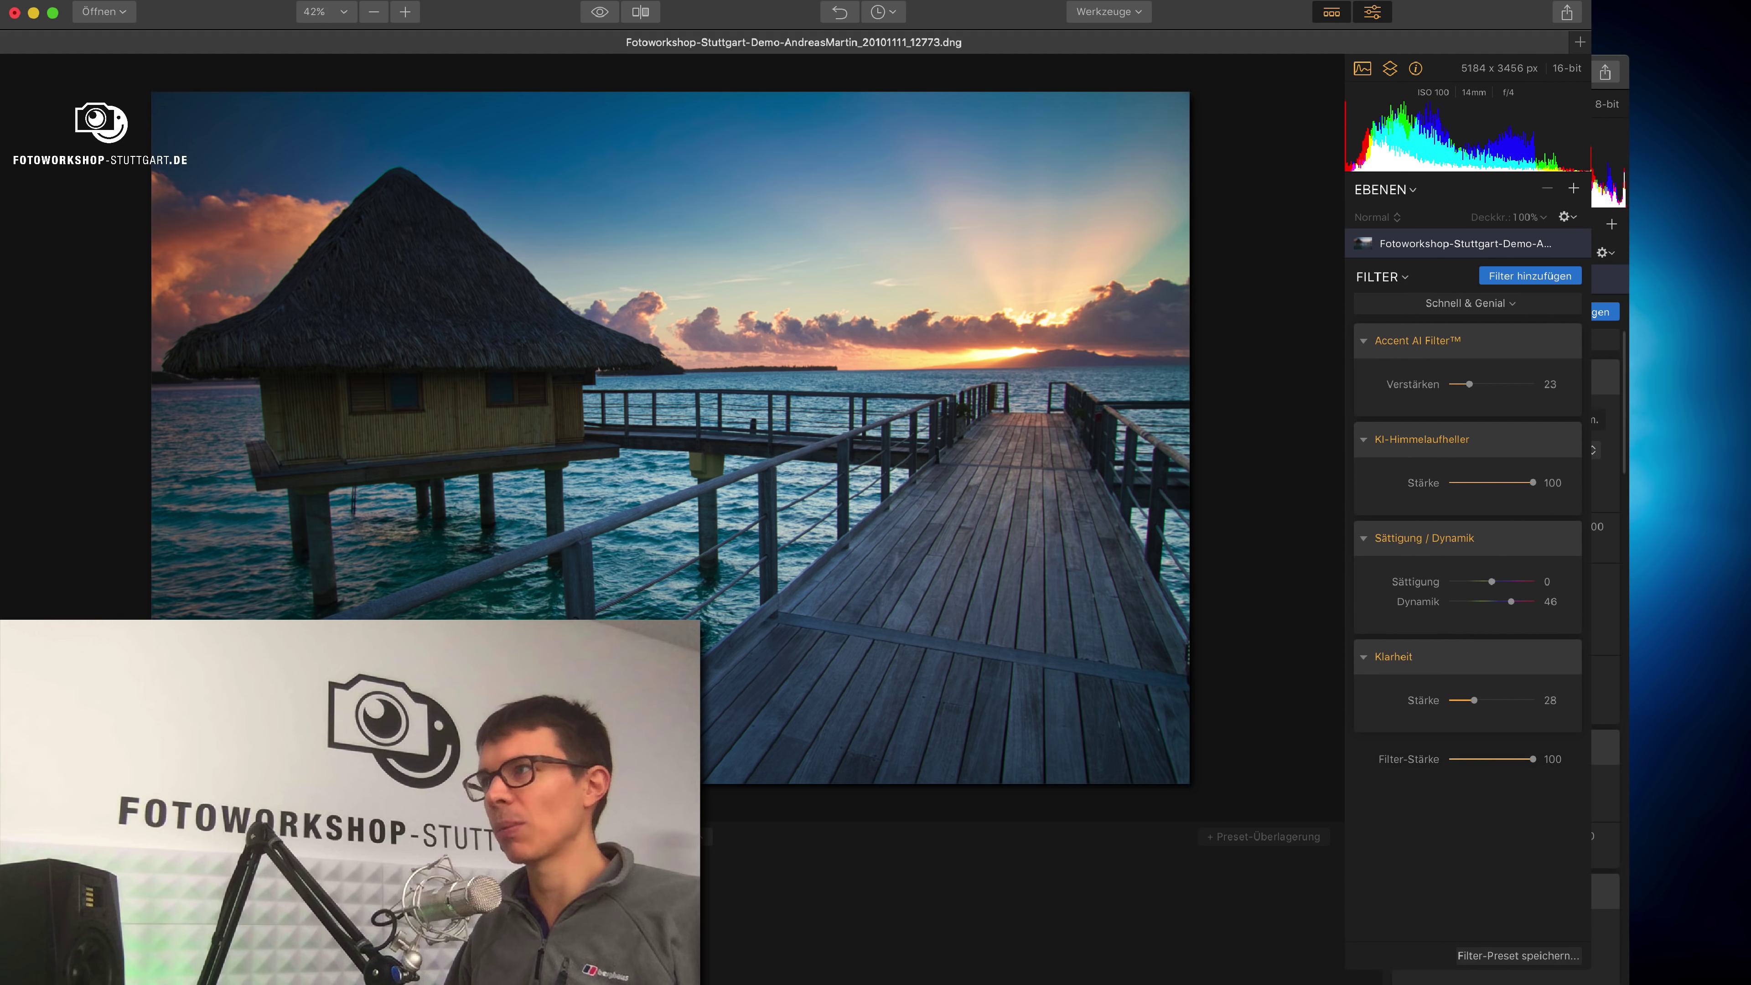
left_click(601, 12)
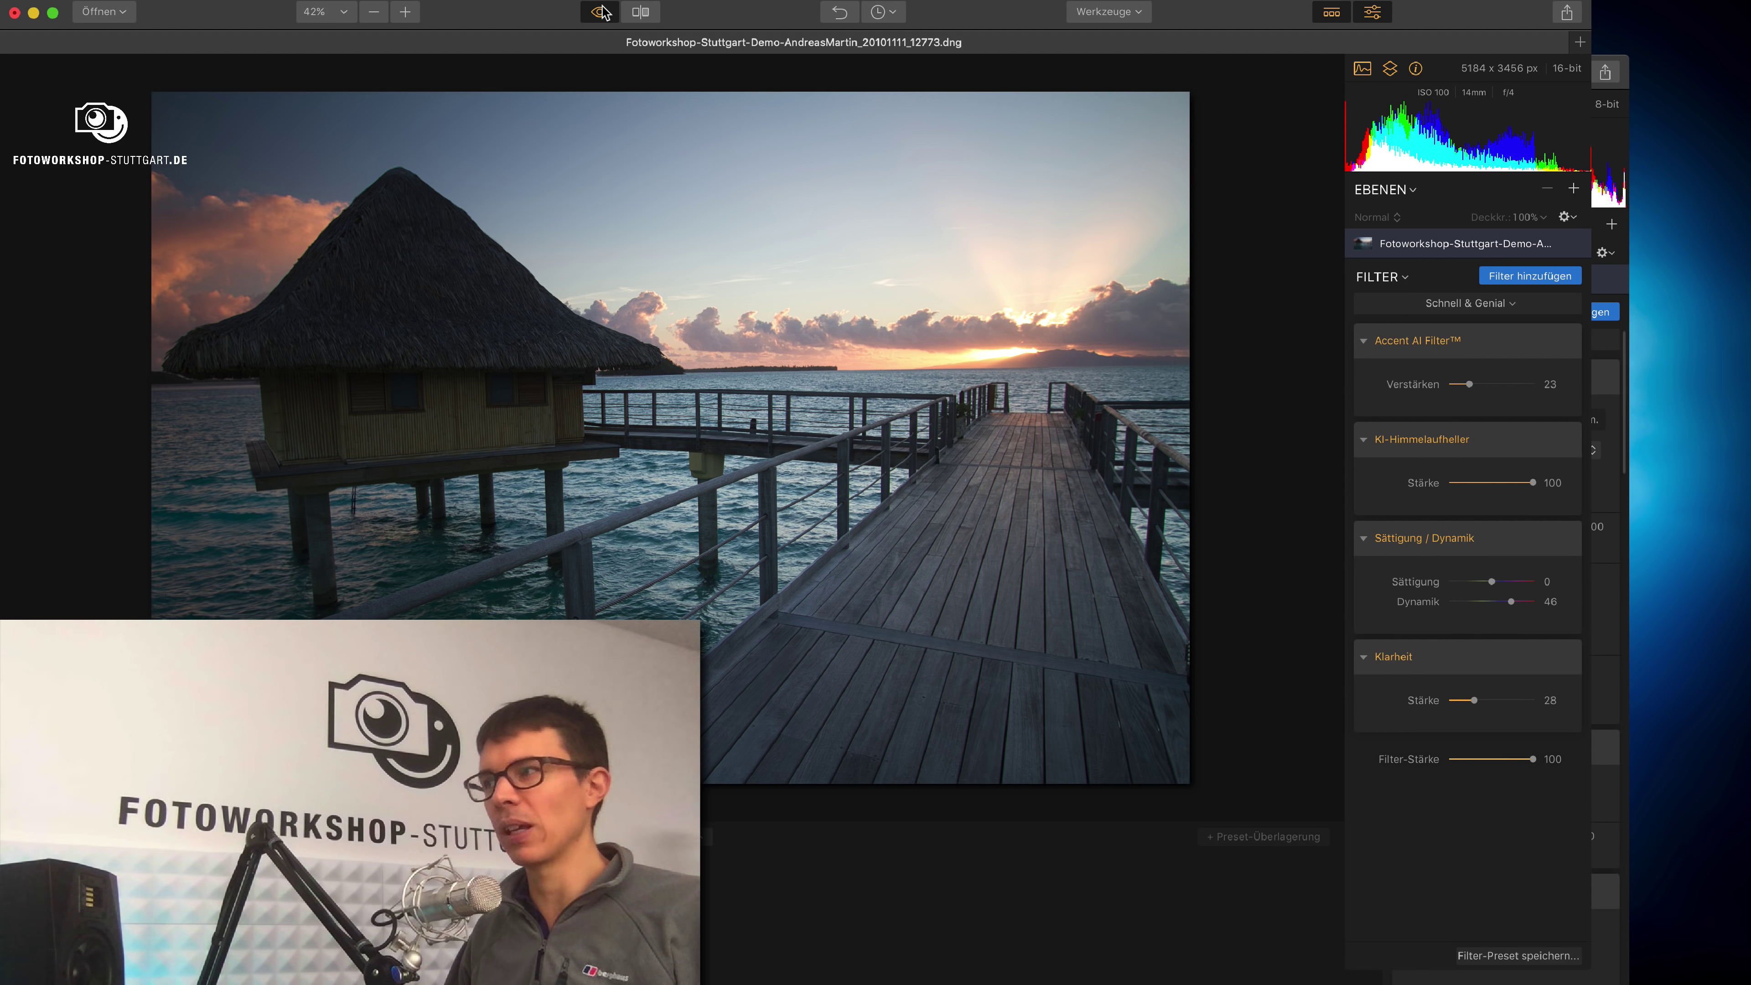
Switch the before/after view back to the edited bungalow pier photo
left_click(601, 12)
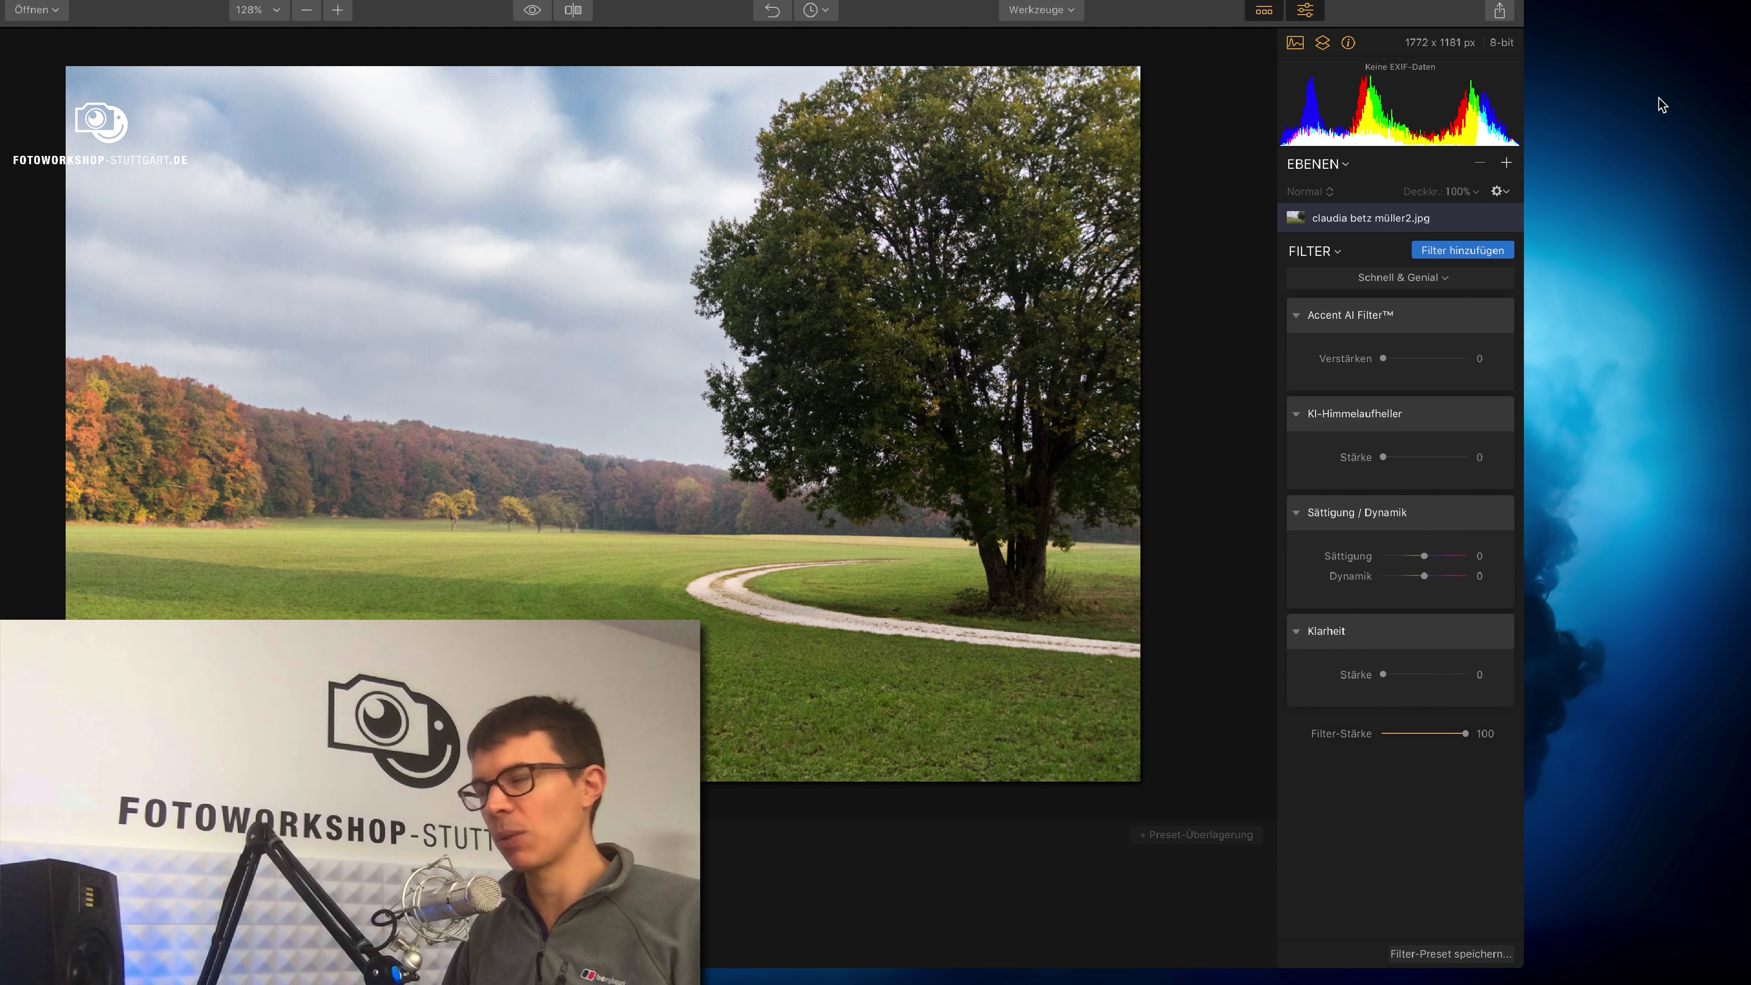
mouse_move(1382, 460)
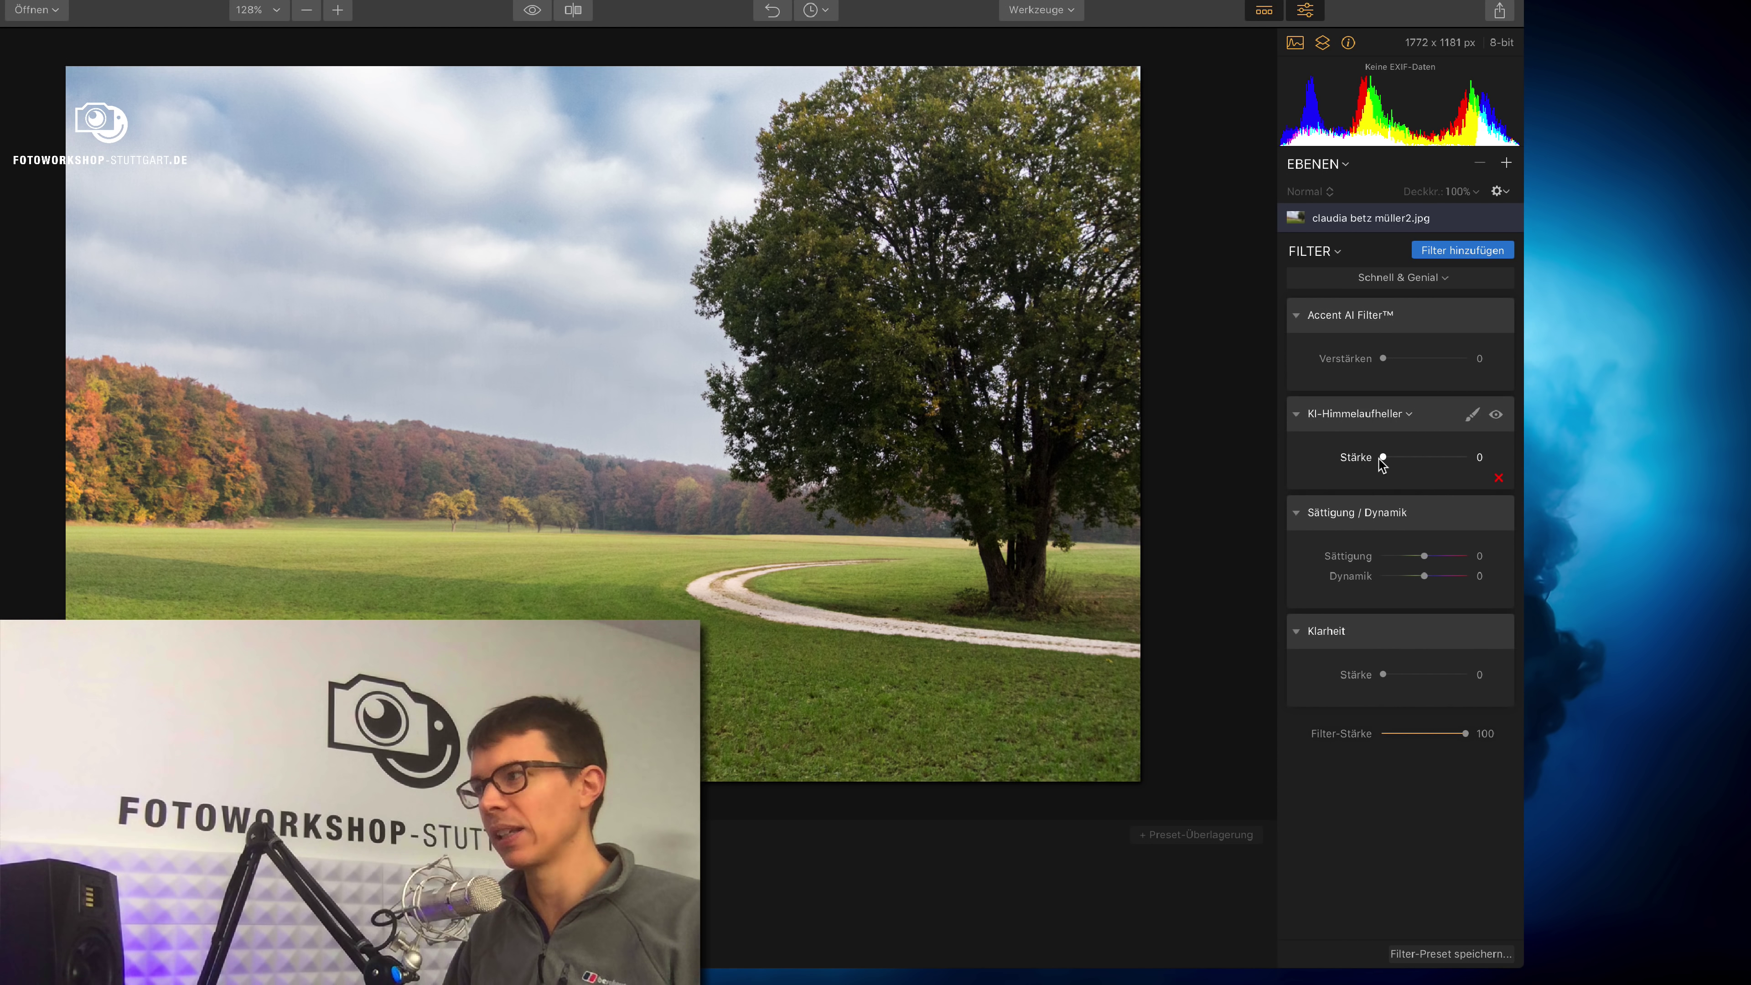
Set KI-Himmelaufheller to 50 on the autumn field, then toggle before/after to compare skies
left_click_drag(1382, 458, 1430, 464)
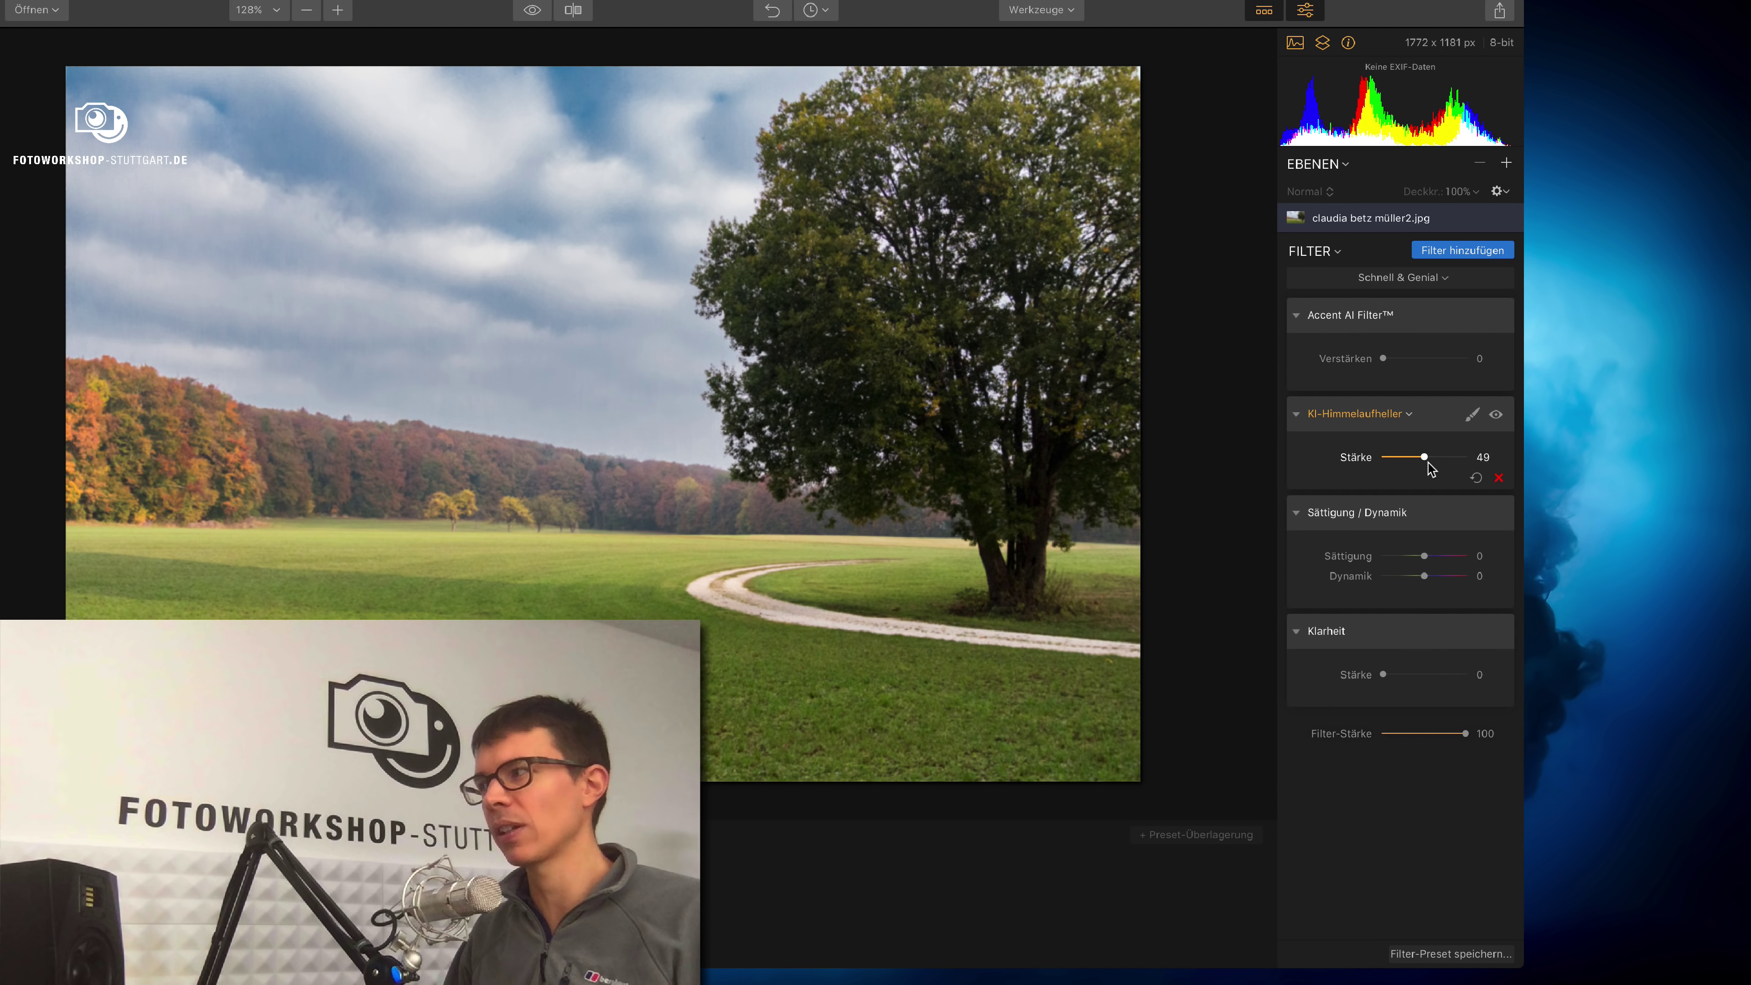
left_click(530, 10)
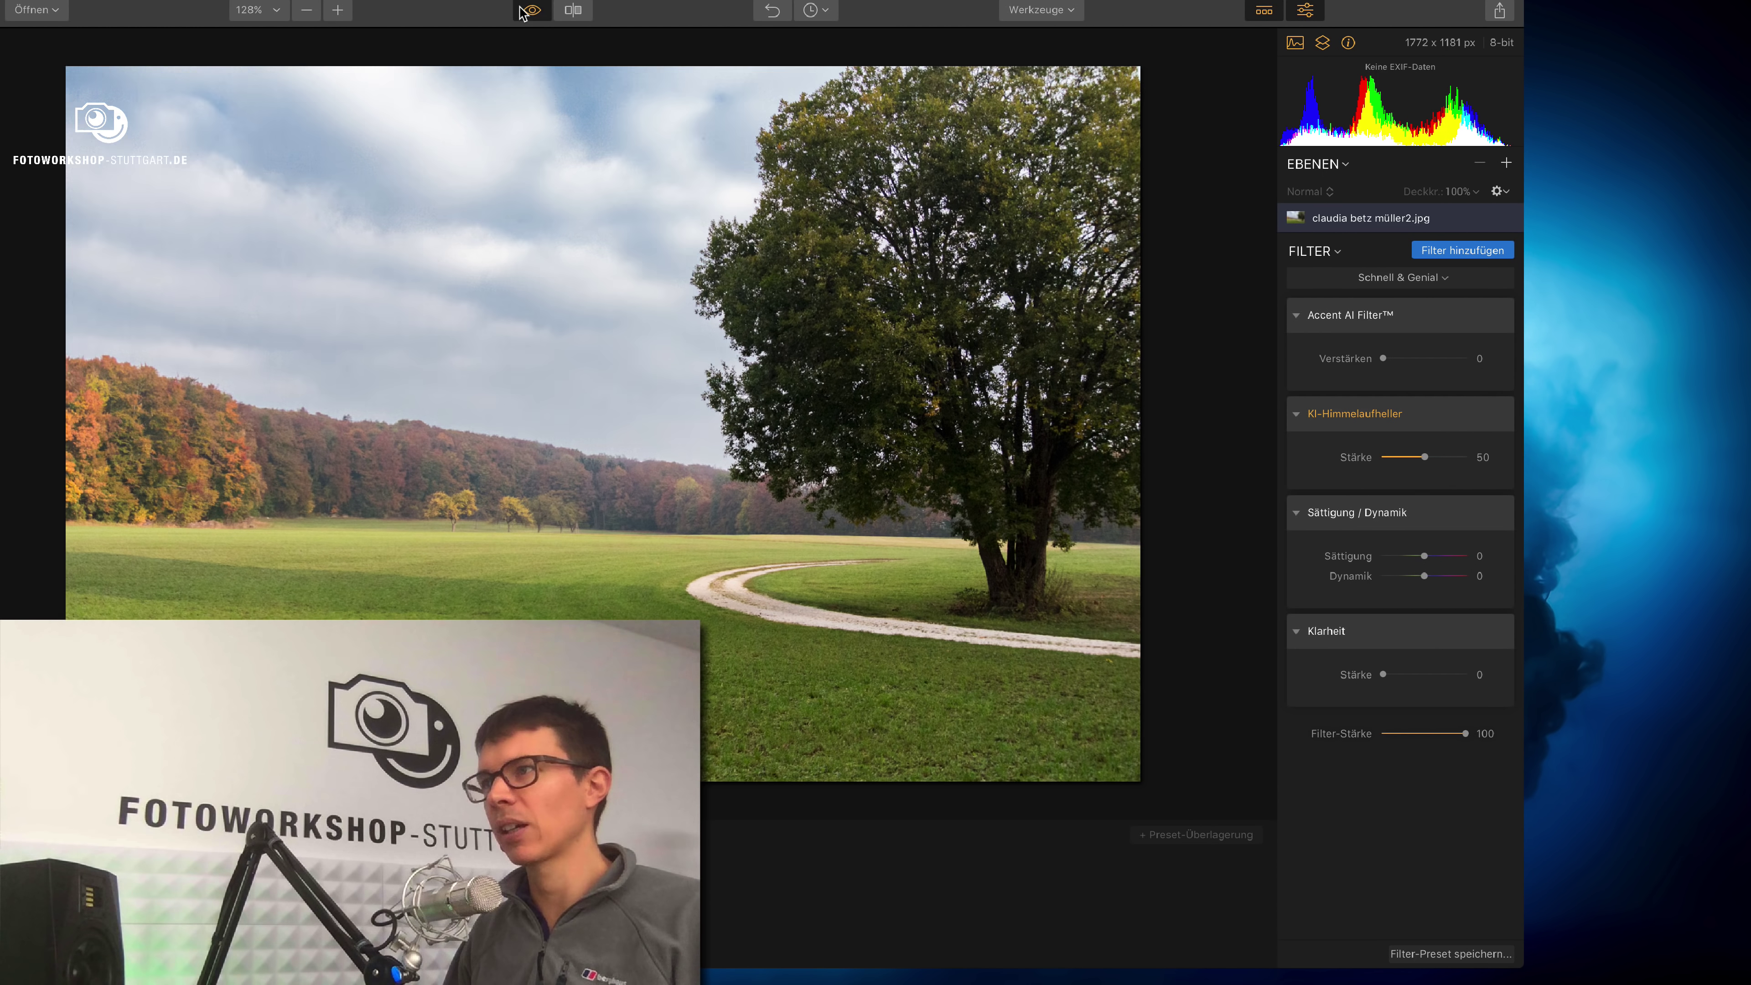
left_click(524, 10)
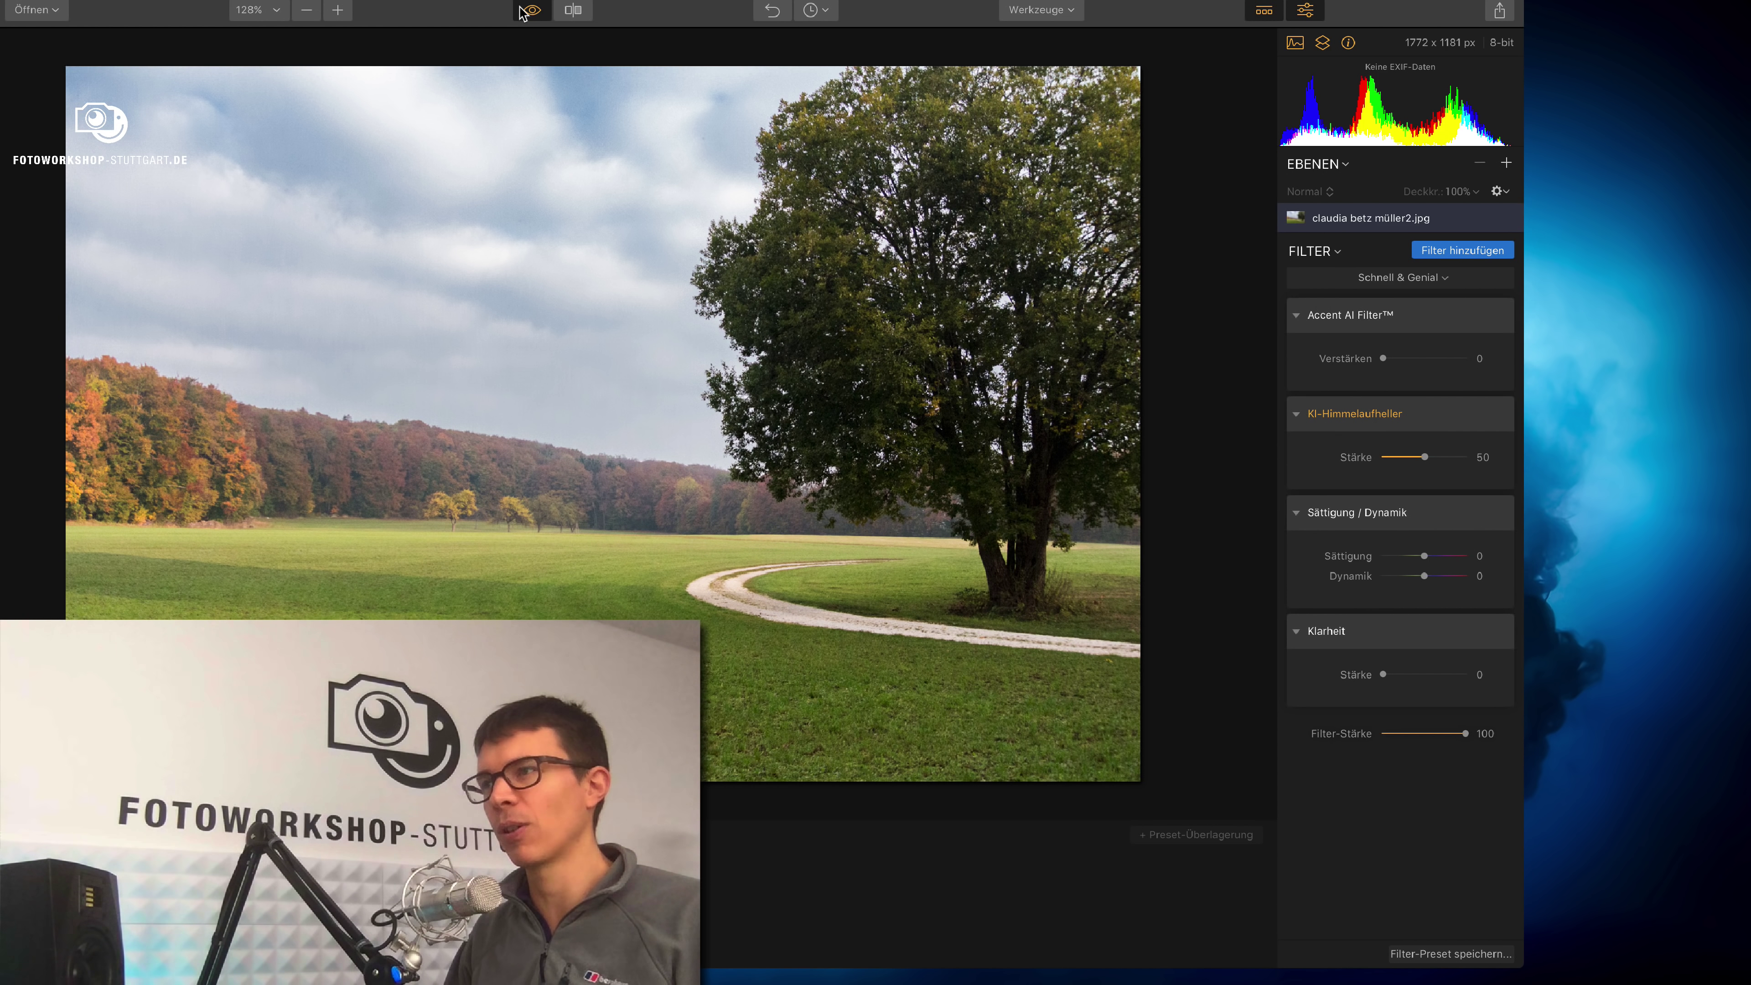
left_click(524, 10)
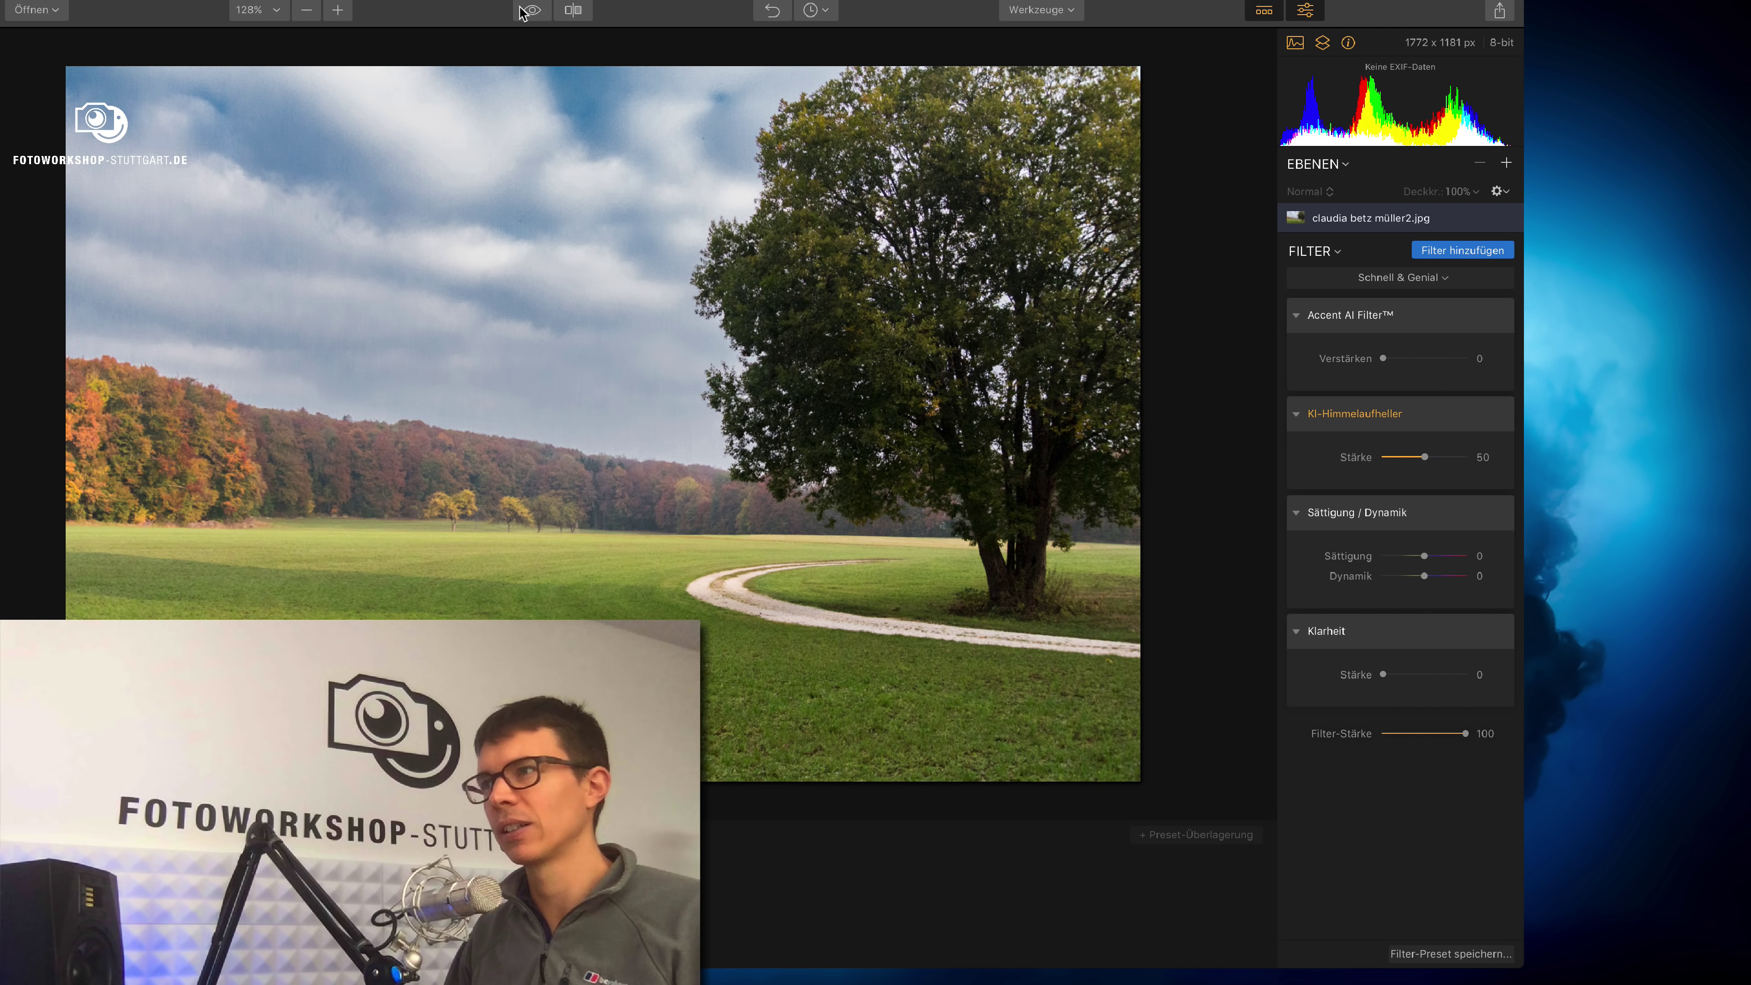
left_click(524, 11)
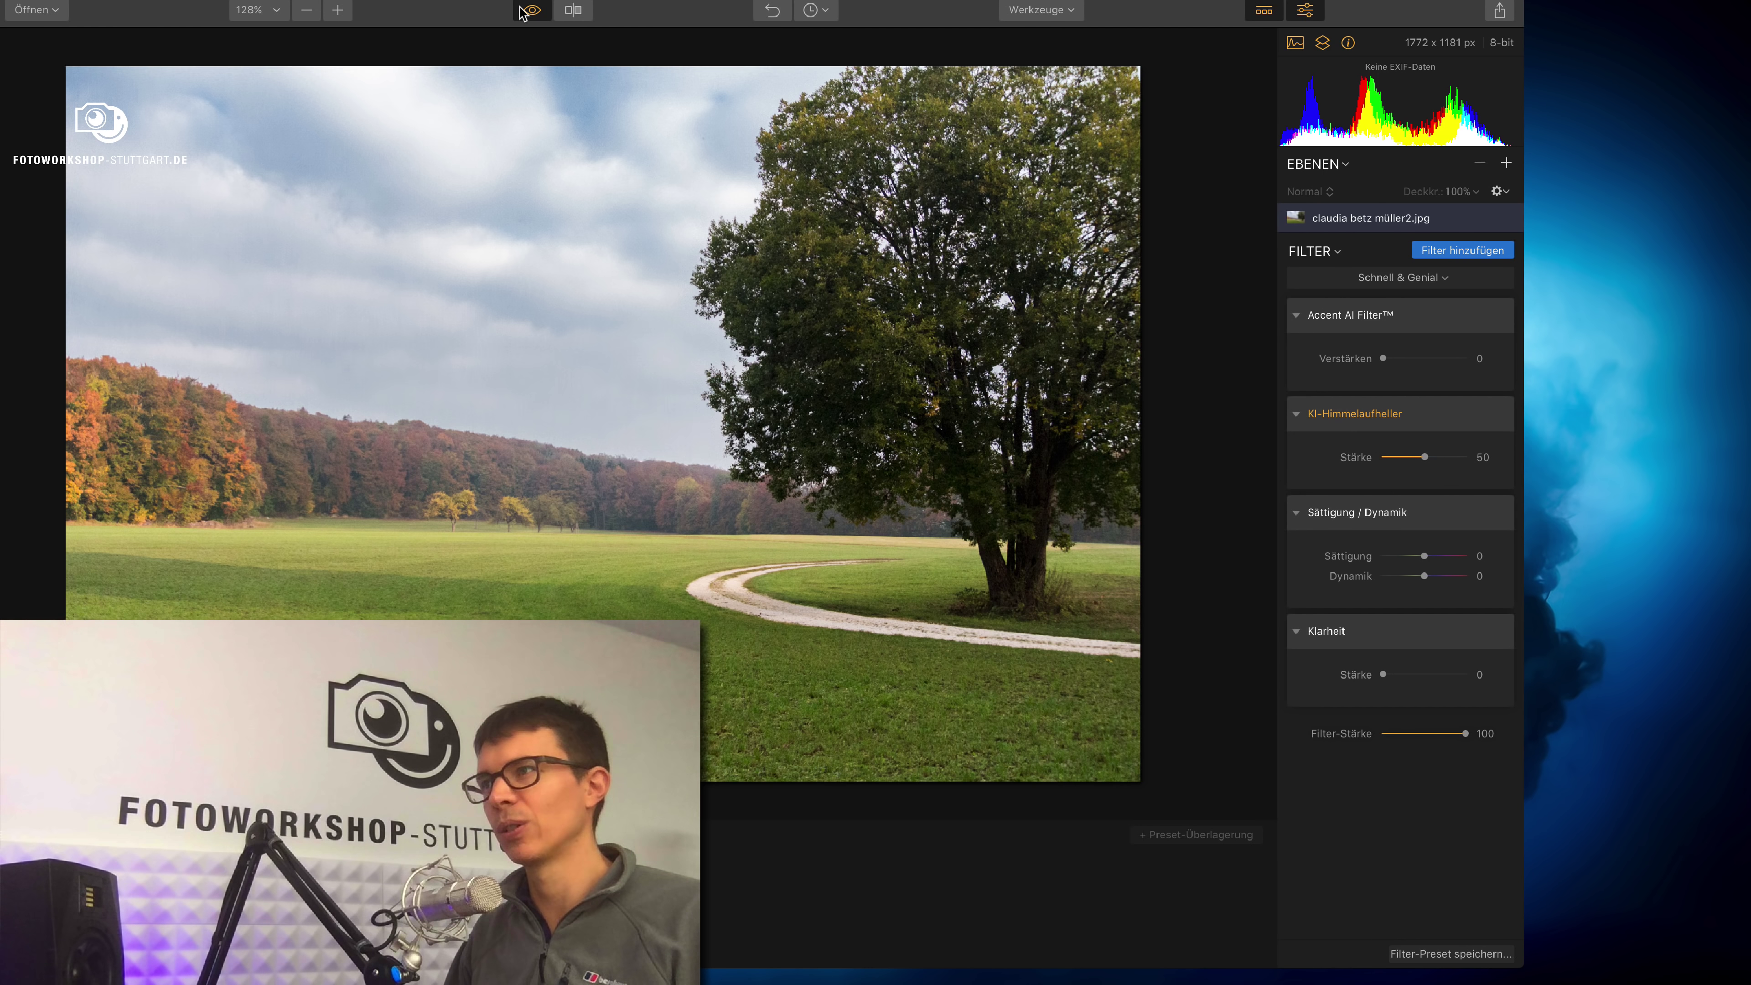
left_click(524, 11)
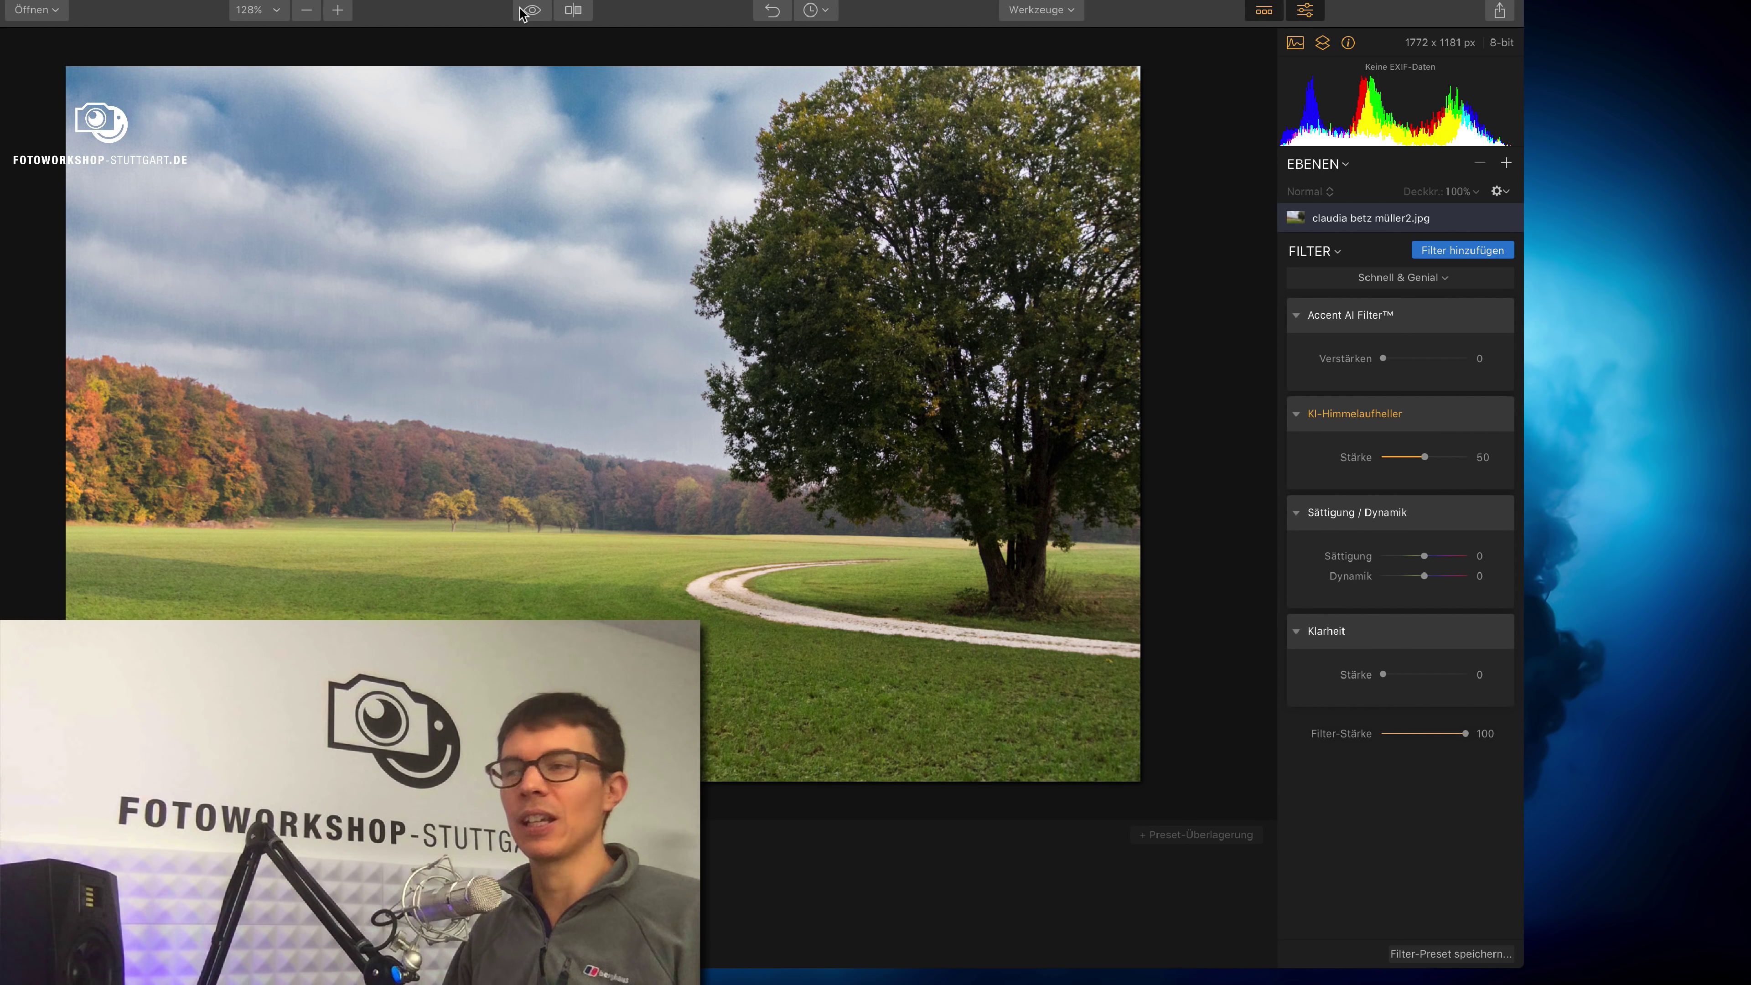